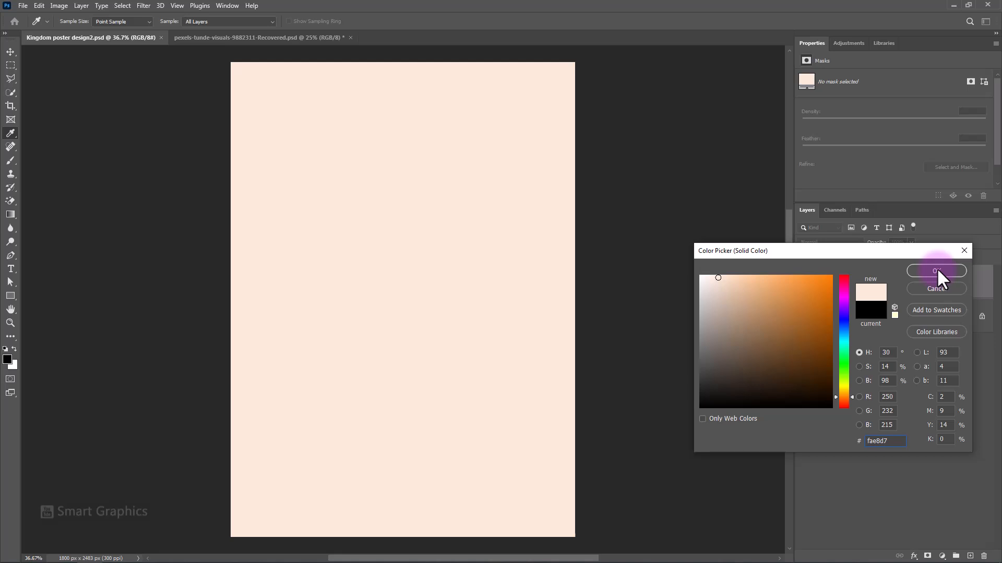
- Accept fae8d7 as the solid fill colour, convert the fill layer to a smart object and add 7.26% uniform noise
click(937, 270)
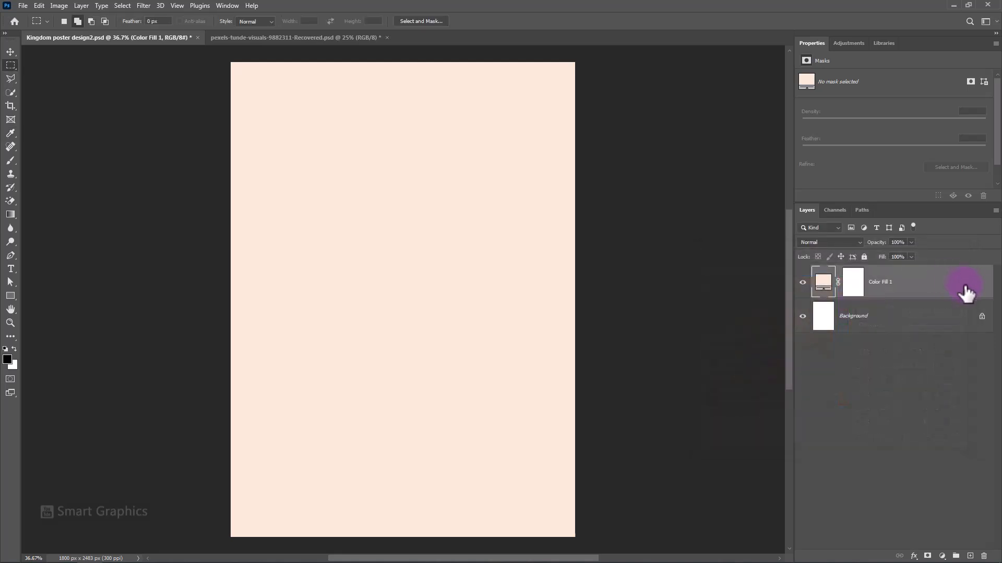
click(144, 6)
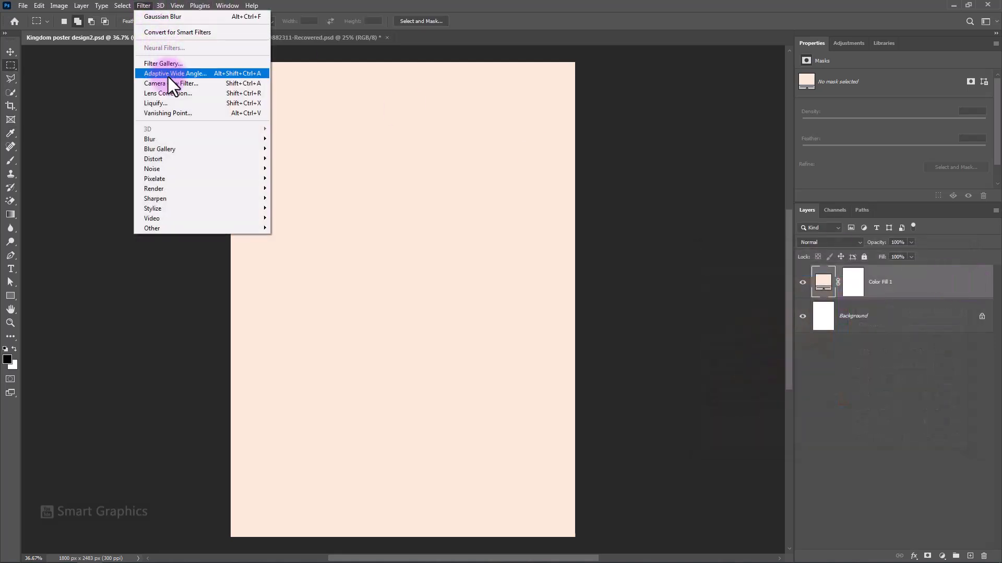
mouse_move(173, 165)
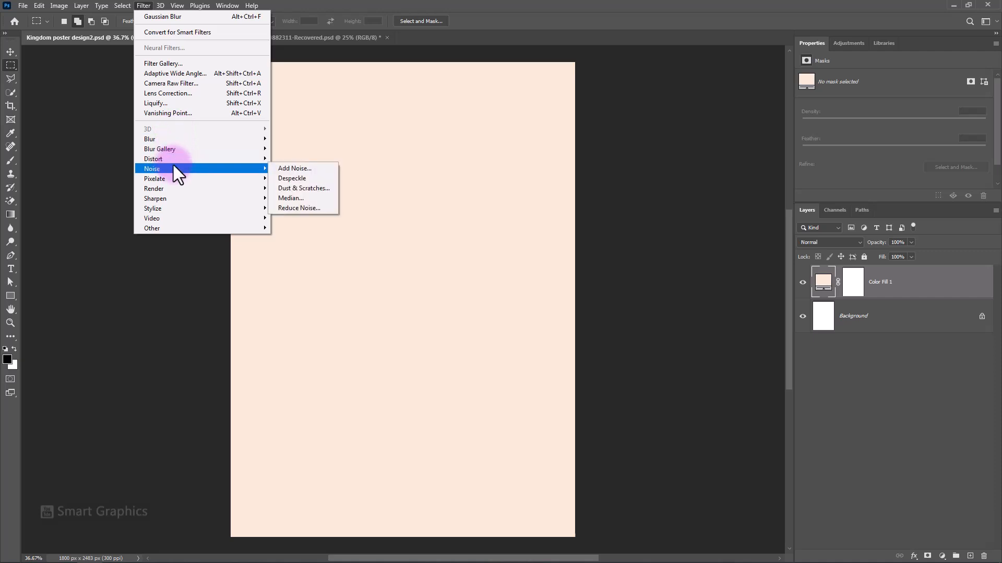
click(300, 167)
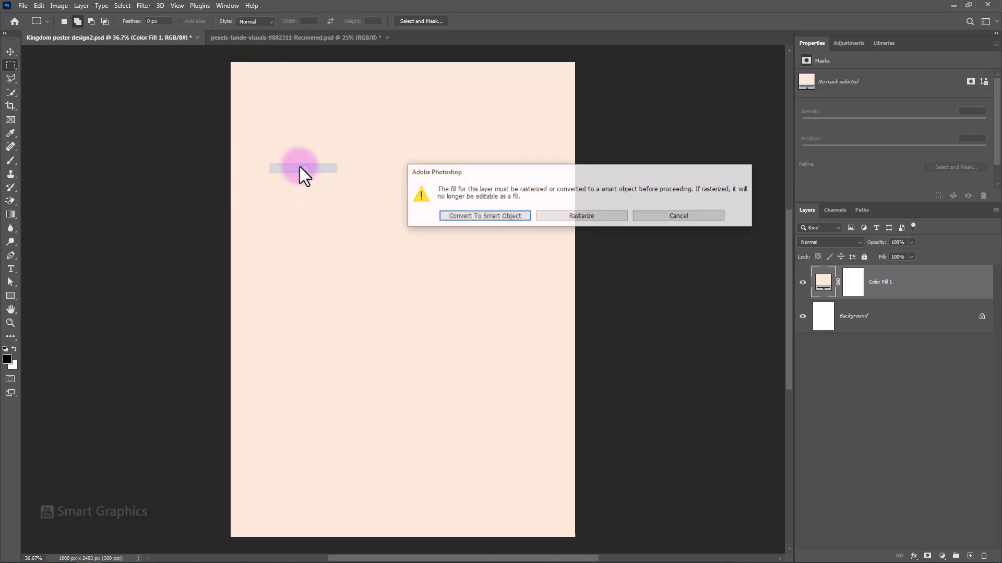
click(467, 216)
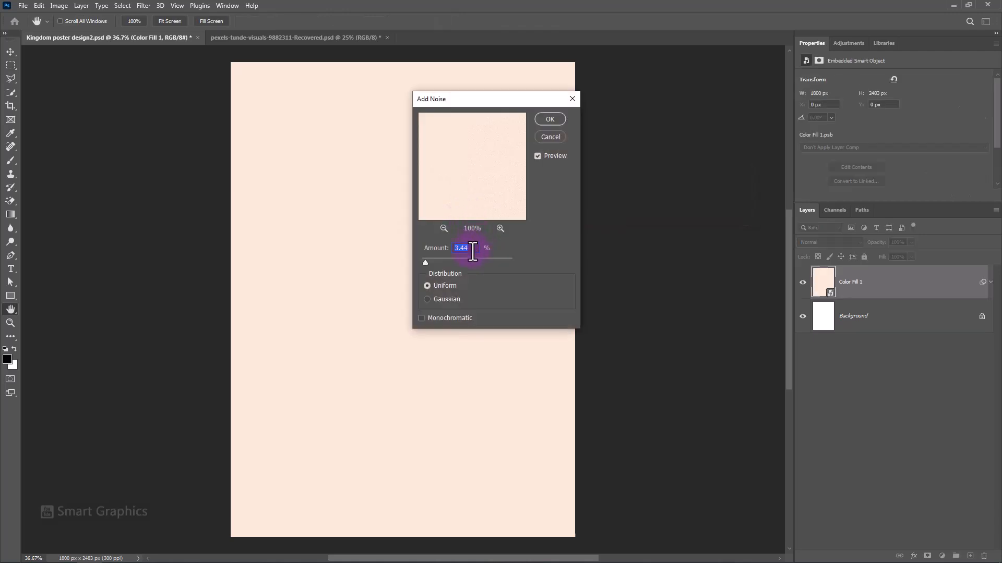
drag(430, 264, 429, 260)
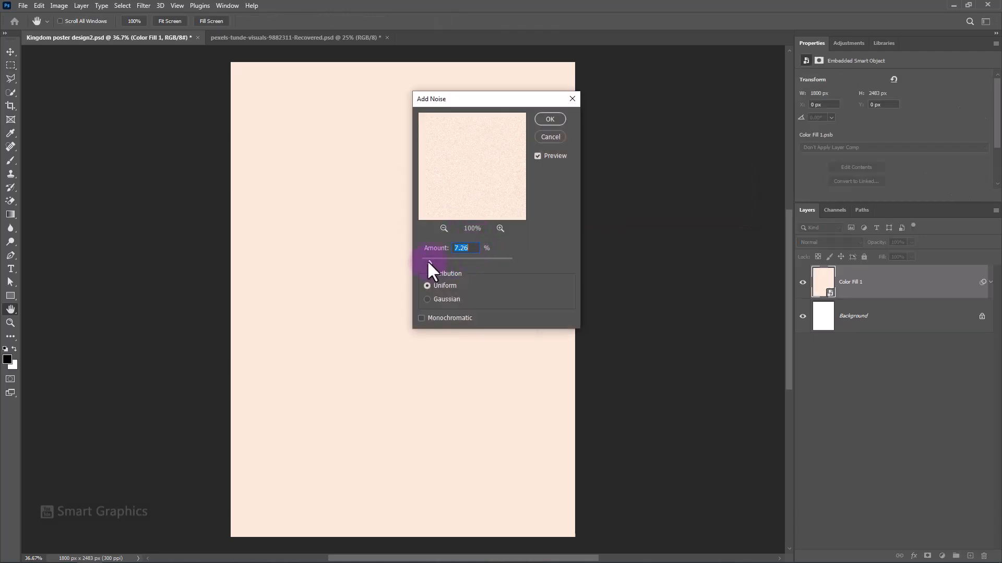
click(550, 120)
key(m)
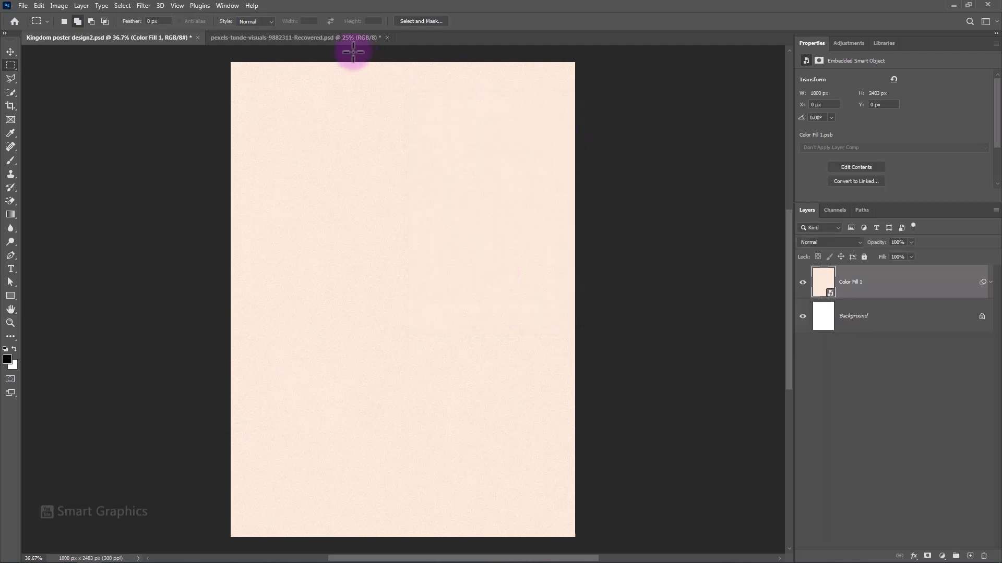
- In the portrait document, select the woman as the subject, mask out the background and convert the layer to a smart object
click(330, 39)
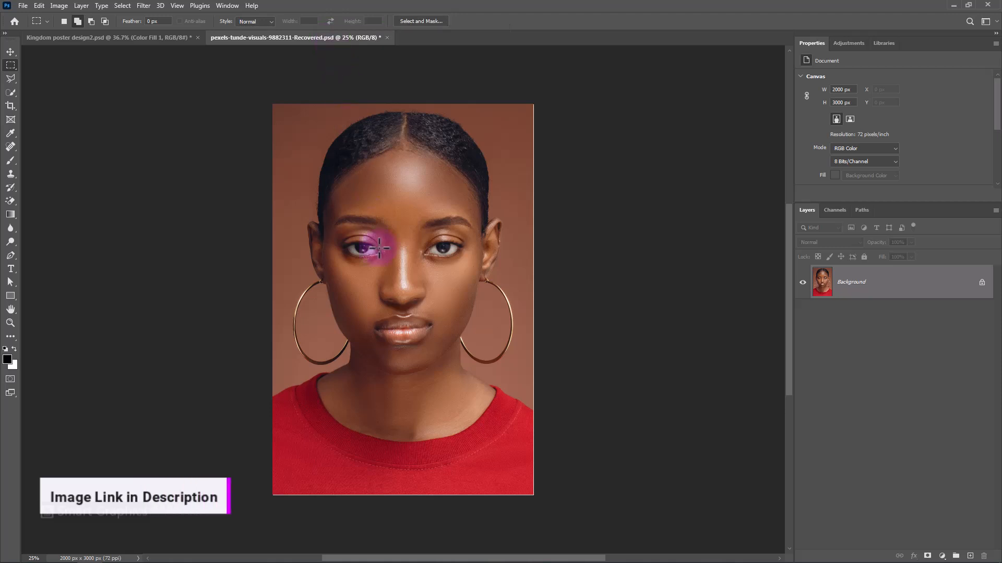
click(11, 91)
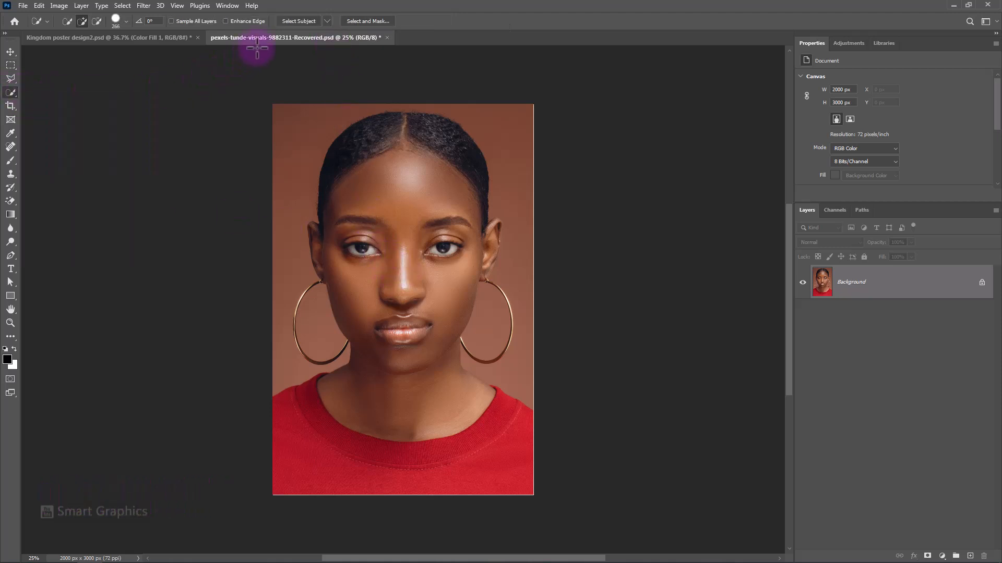
click(294, 21)
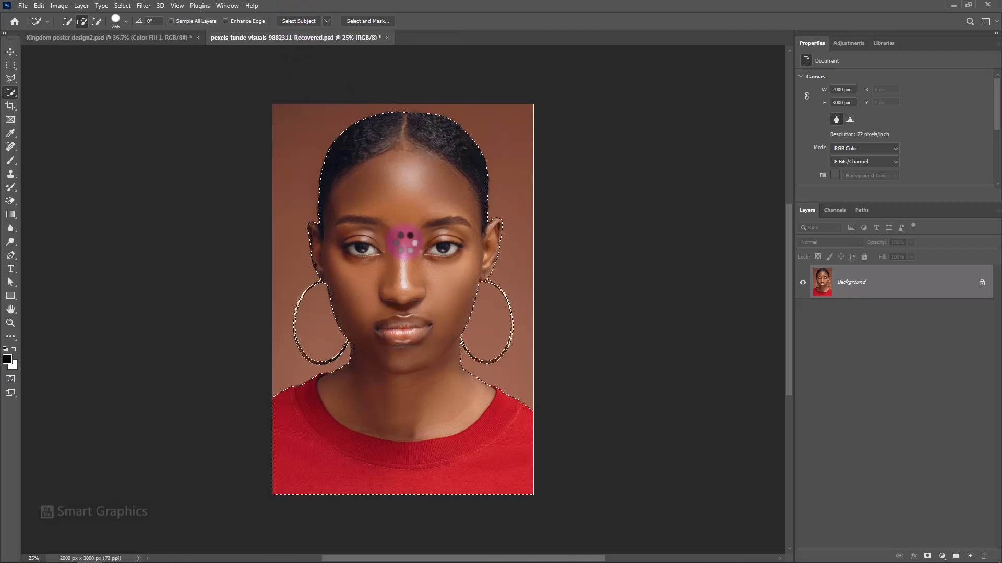
click(928, 556)
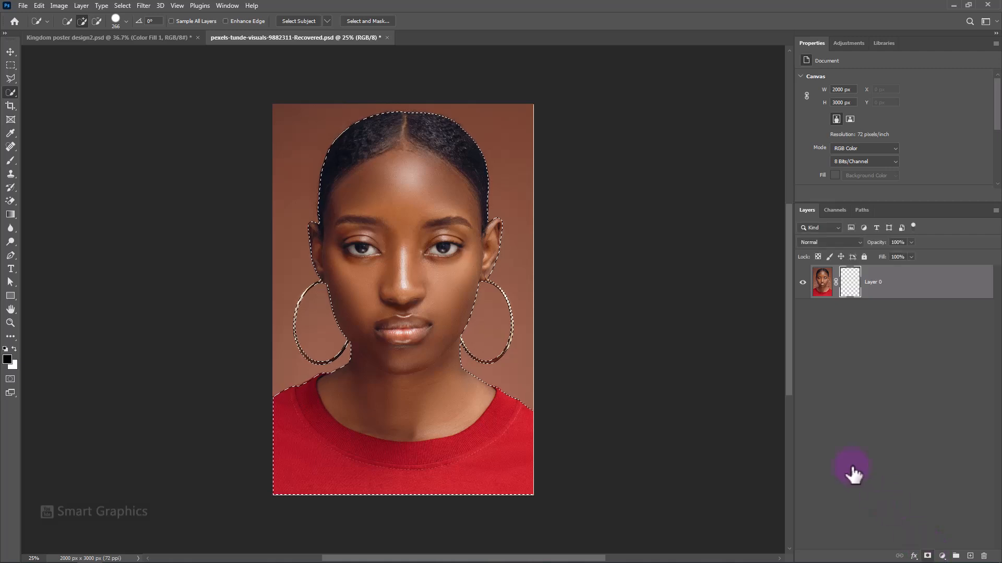
right_click(858, 283)
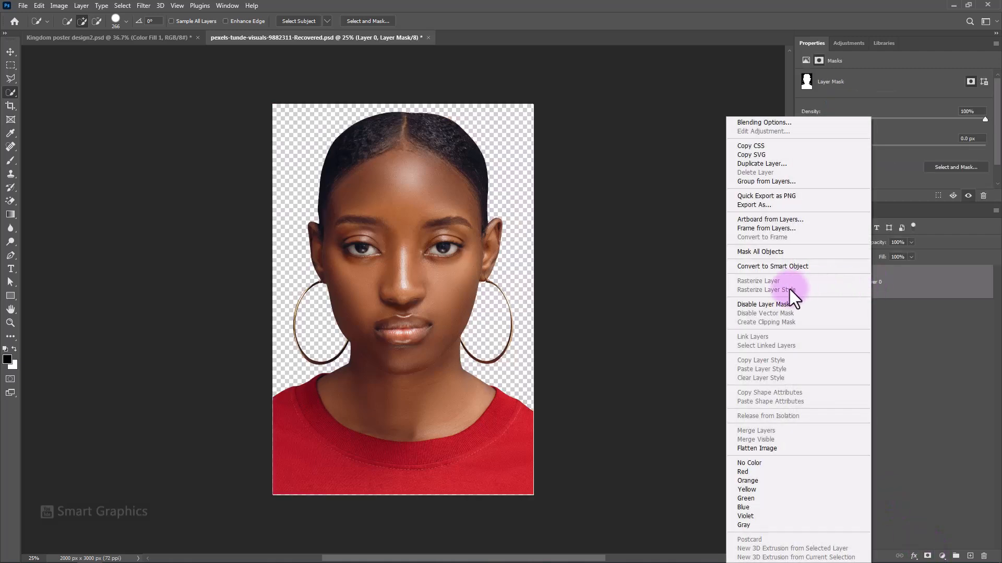
click(758, 267)
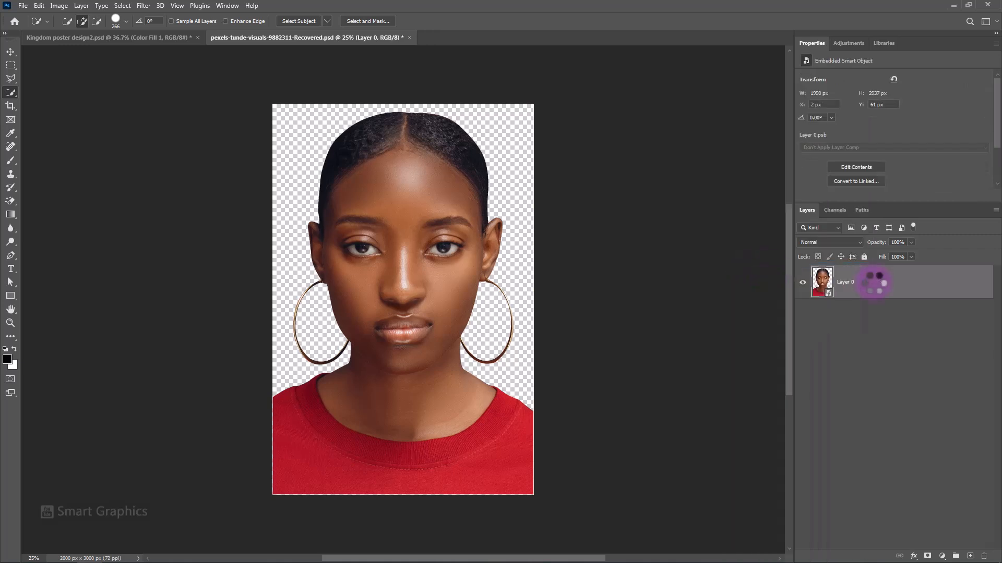
- Rename the cut-out portrait layer as Model and bring it into Kingdom poster design2.psd
double_click(845, 282)
text(Model)
key(Return)
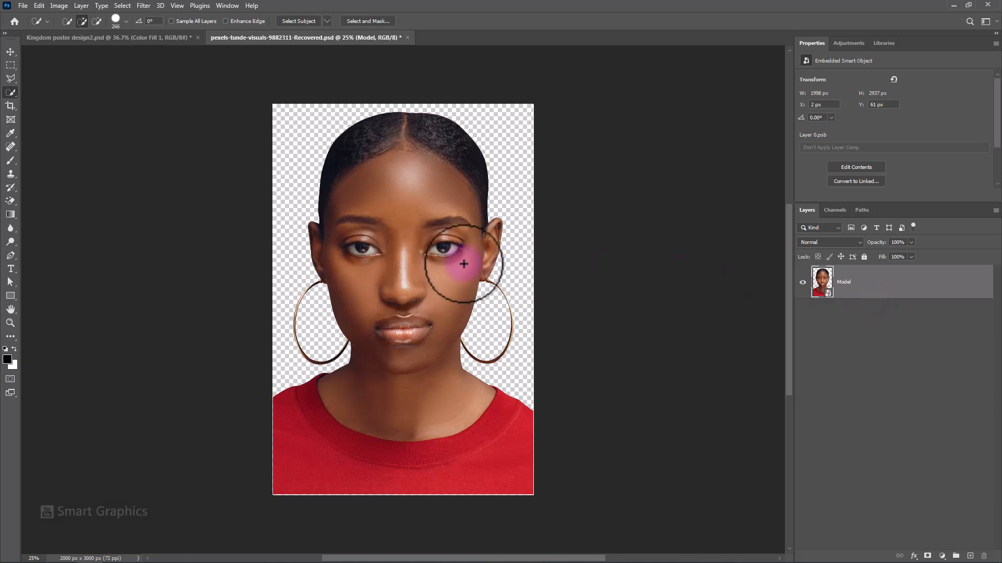
click(10, 51)
drag(402, 212, 424, 283)
- Apply a Camera Raw filter to the Model layer with Saturation -100, Contrast +46, Texture +45, Clarity +40 and Dehaze +37
click(144, 7)
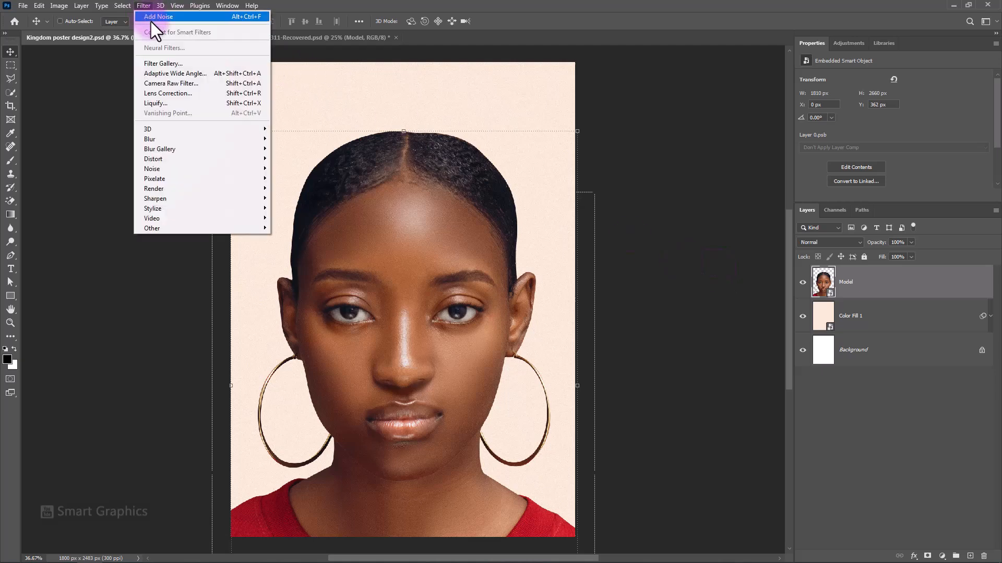
click(168, 80)
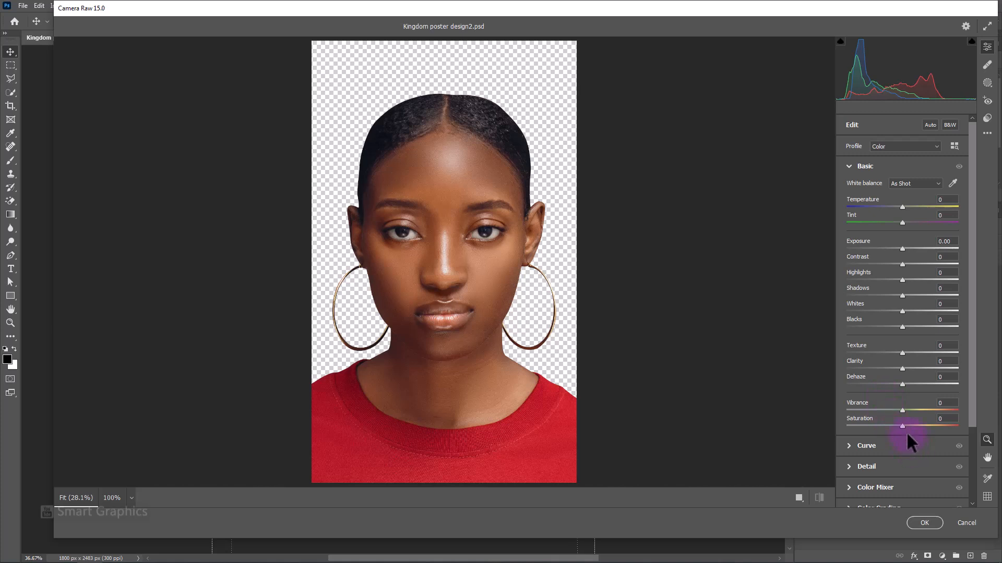
drag(902, 425, 838, 424)
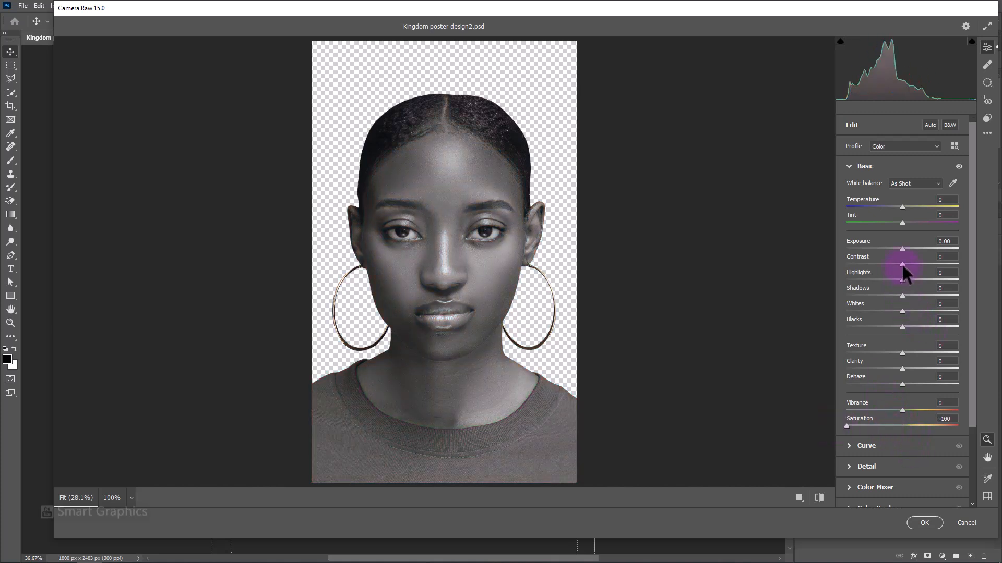
drag(903, 264, 928, 263)
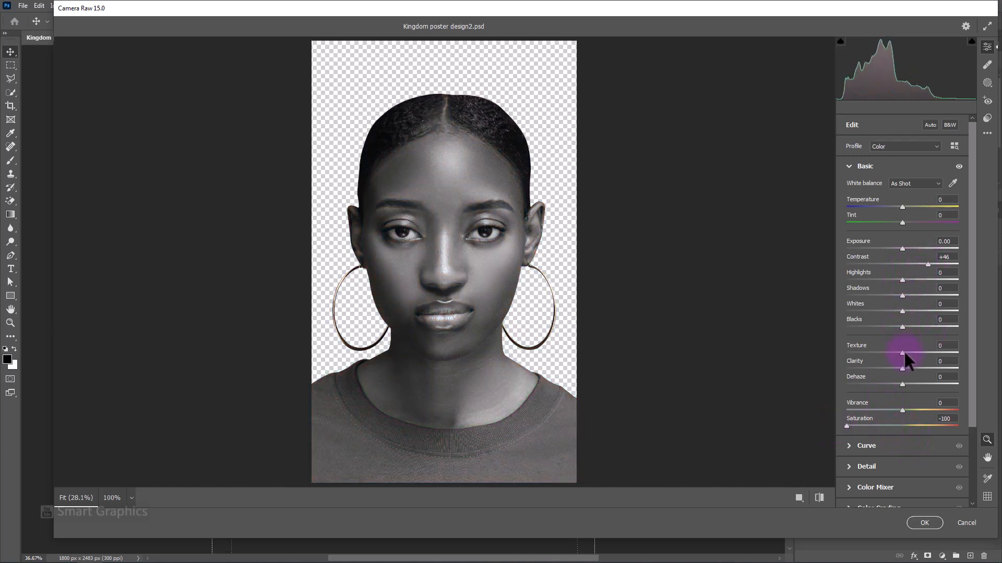
drag(903, 353, 923, 383)
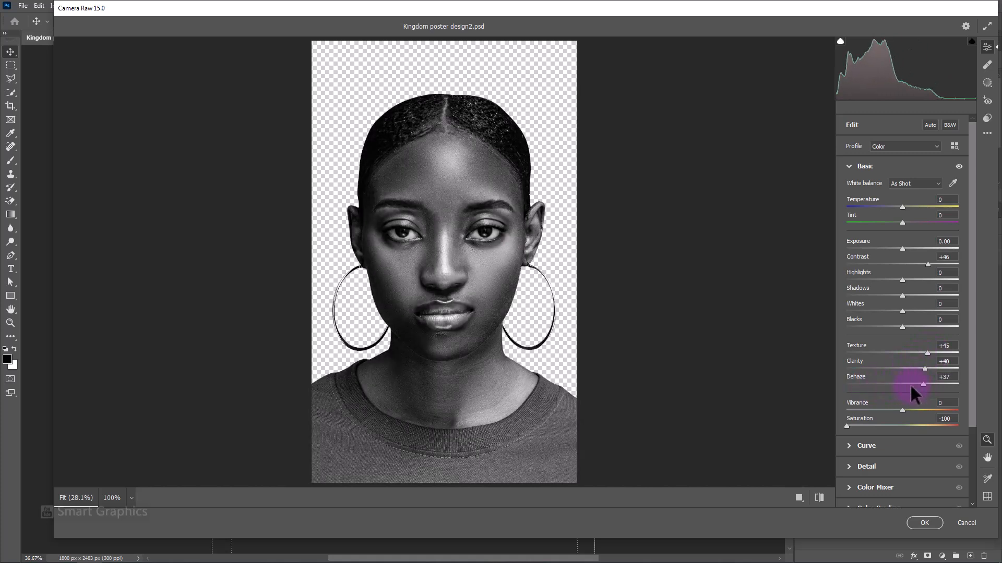
click(924, 522)
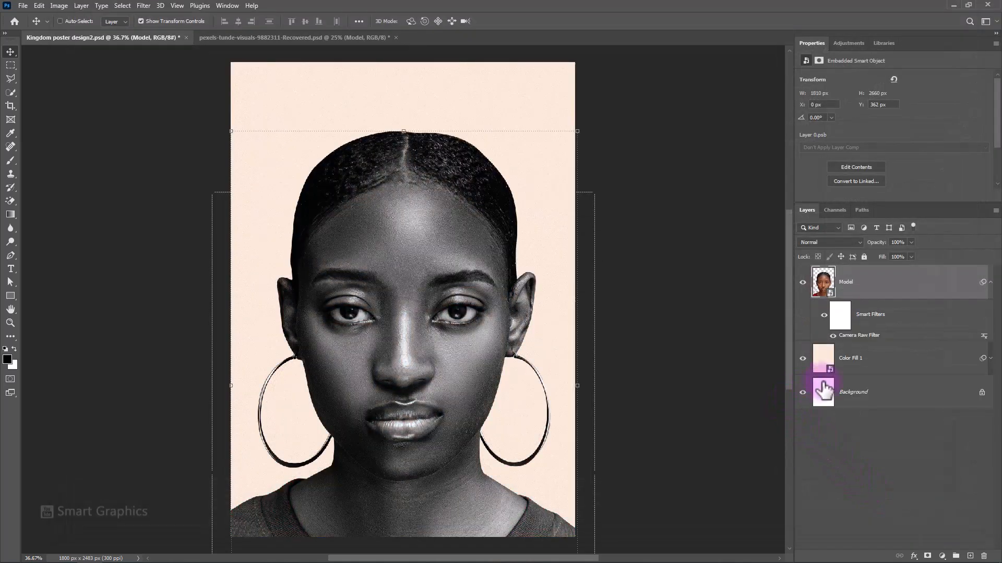
click(990, 283)
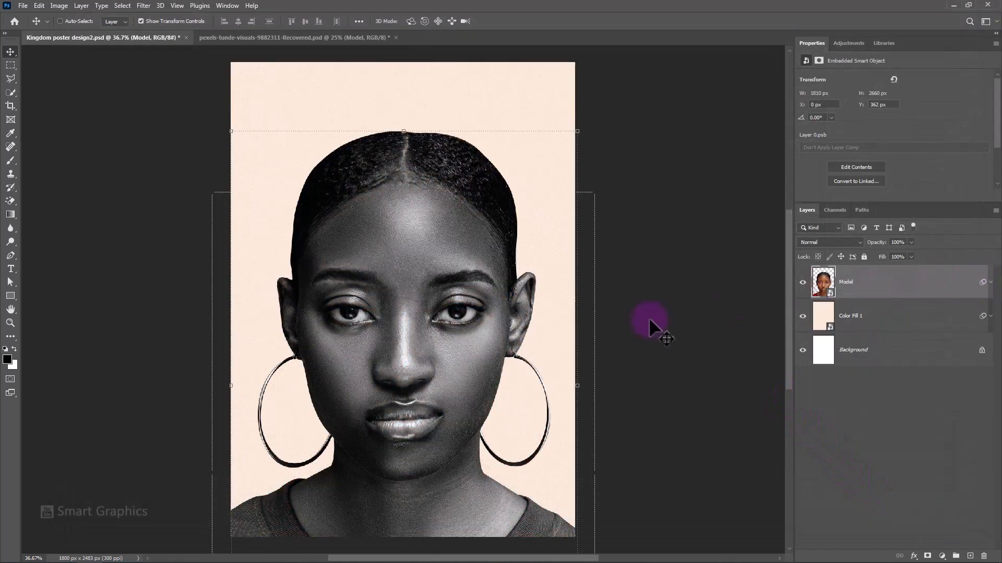
- Set the Pen tool to Shape mode with the fill colour ffa800
right_click(8, 253)
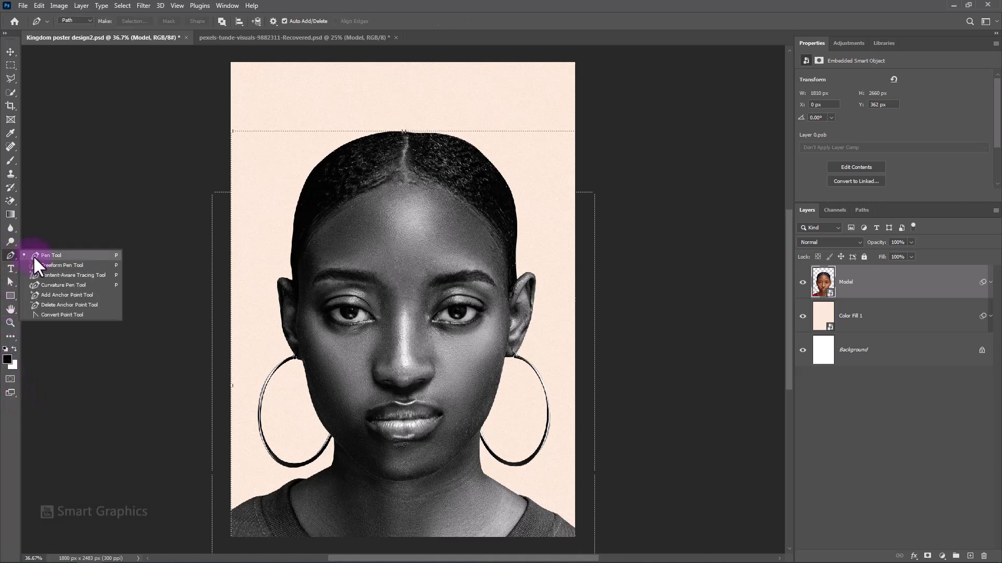
click(33, 256)
click(88, 21)
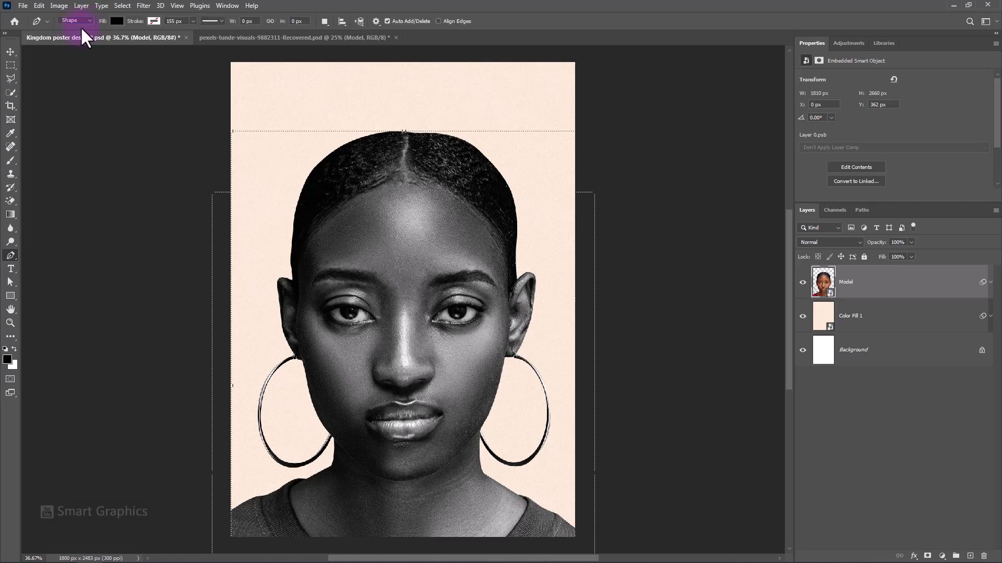
click(117, 21)
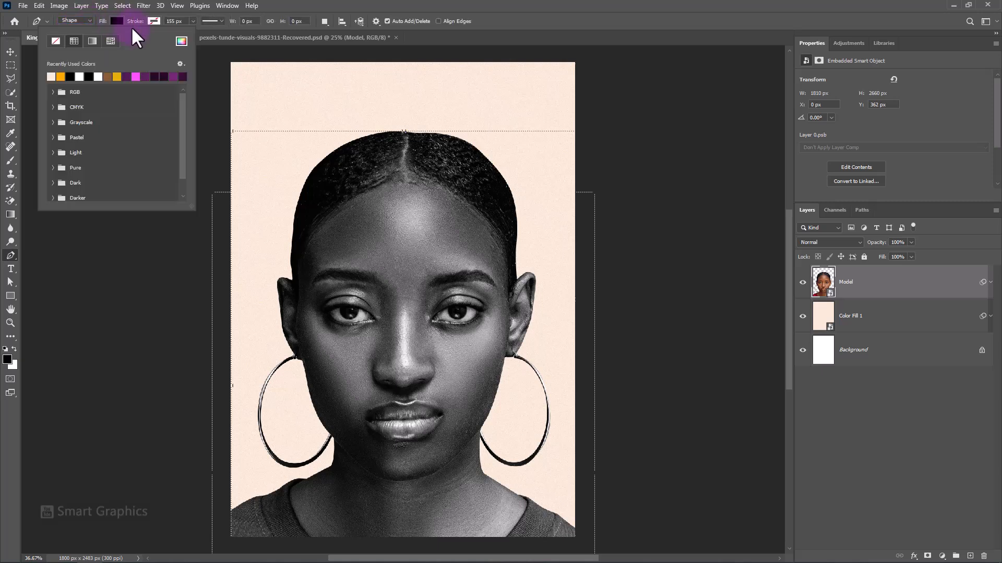
click(181, 42)
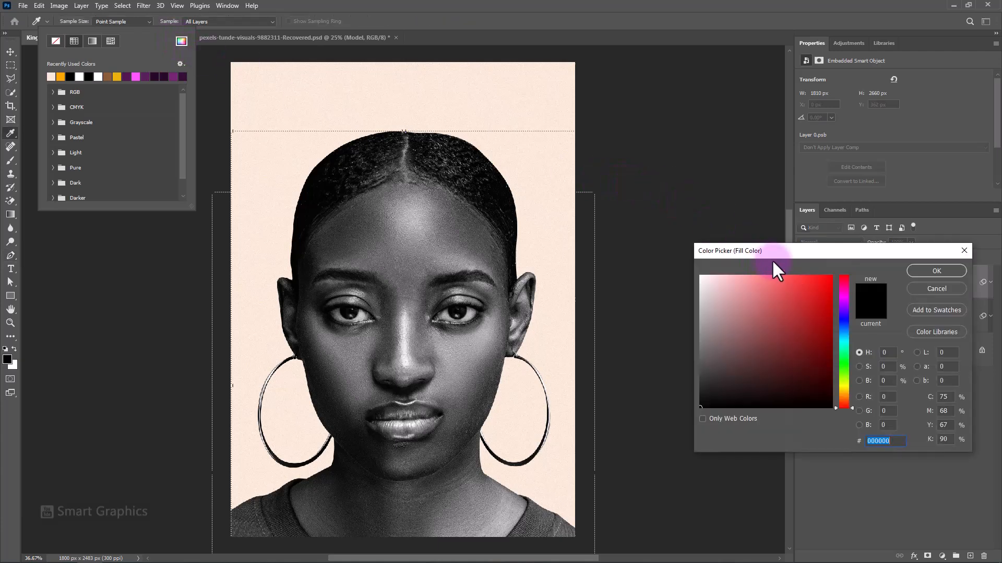
drag(776, 249, 304, 89)
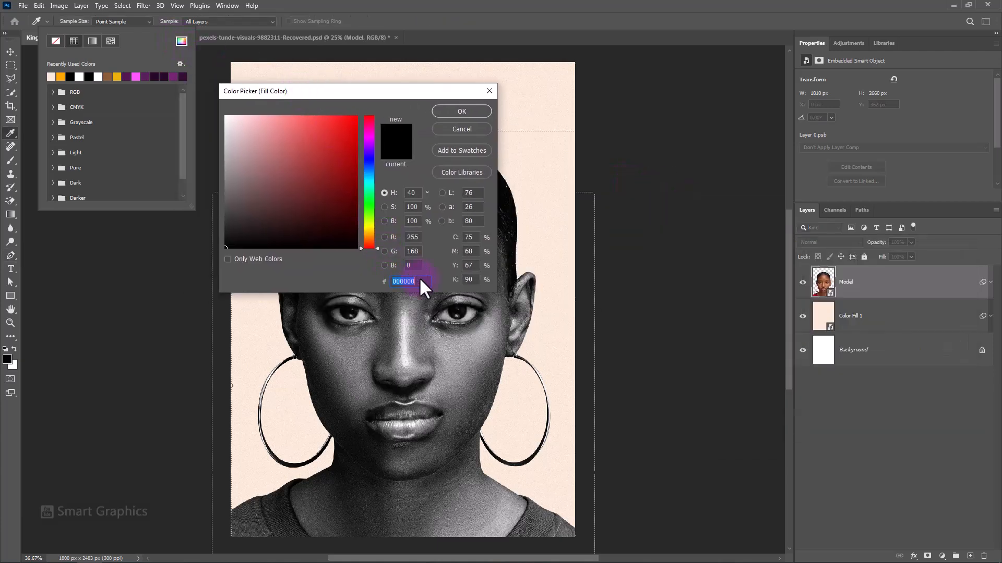
text(ffa800)
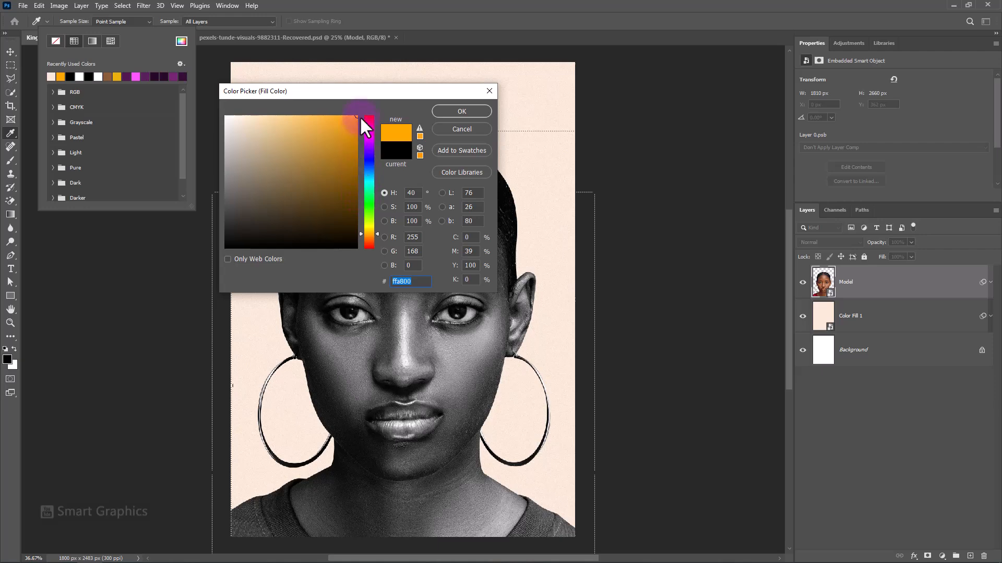
click(459, 111)
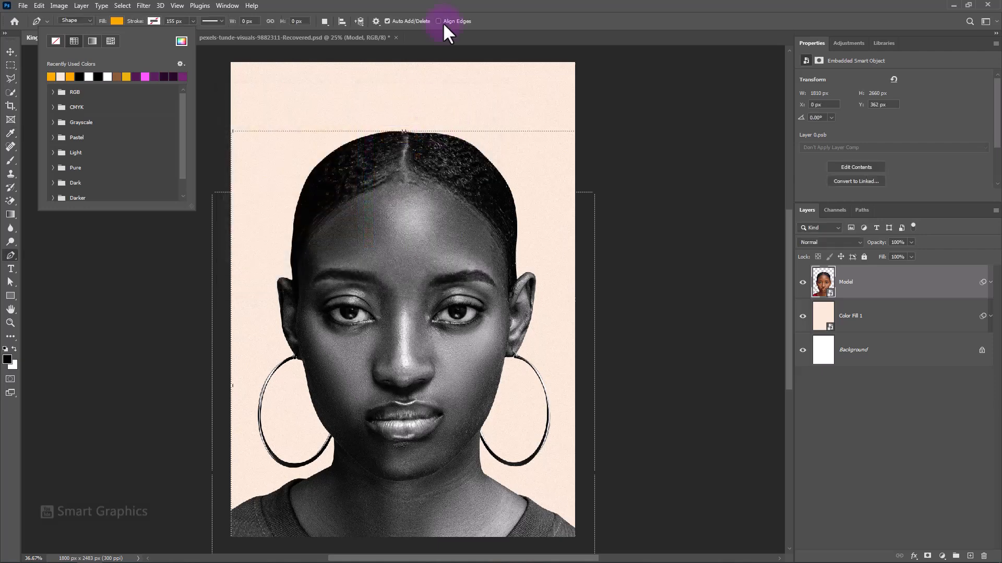
- Draw an orange crescent under each of the woman's eyes, about 240 × 94 px and about 224 × 90 px
click(449, 387)
click(435, 330)
drag(481, 325, 461, 345)
click(435, 330)
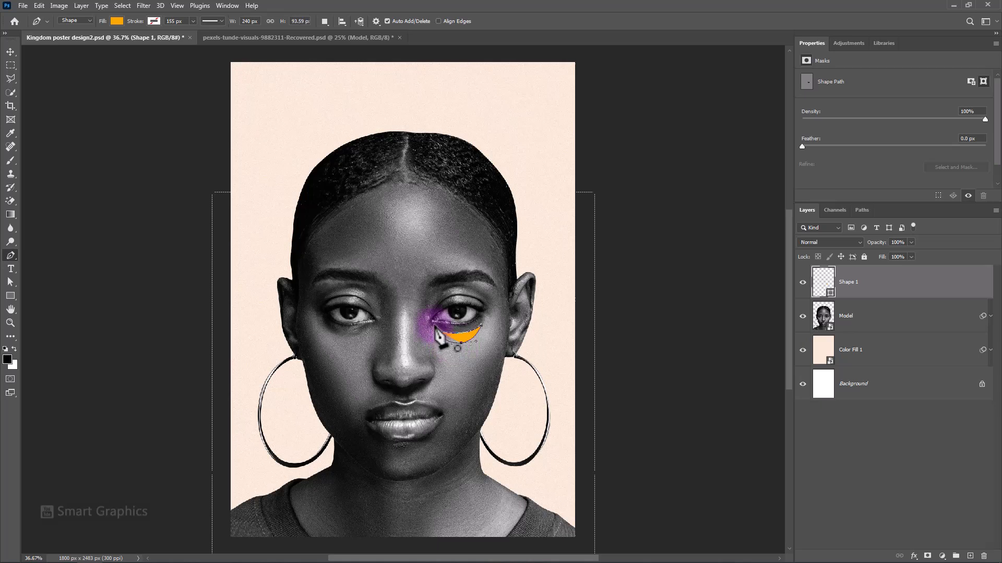
click(370, 329)
drag(328, 332, 353, 351)
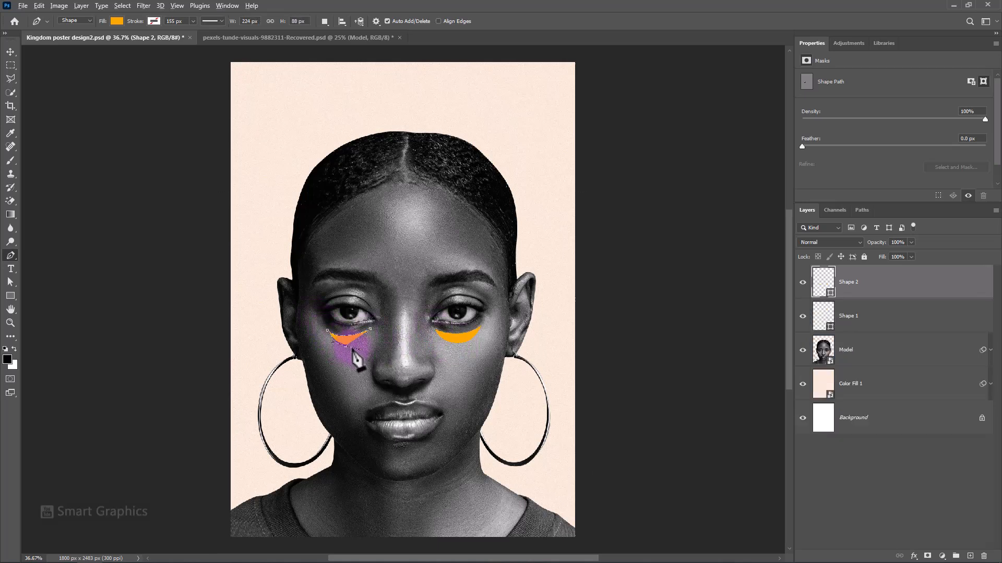
drag(383, 312, 383, 313)
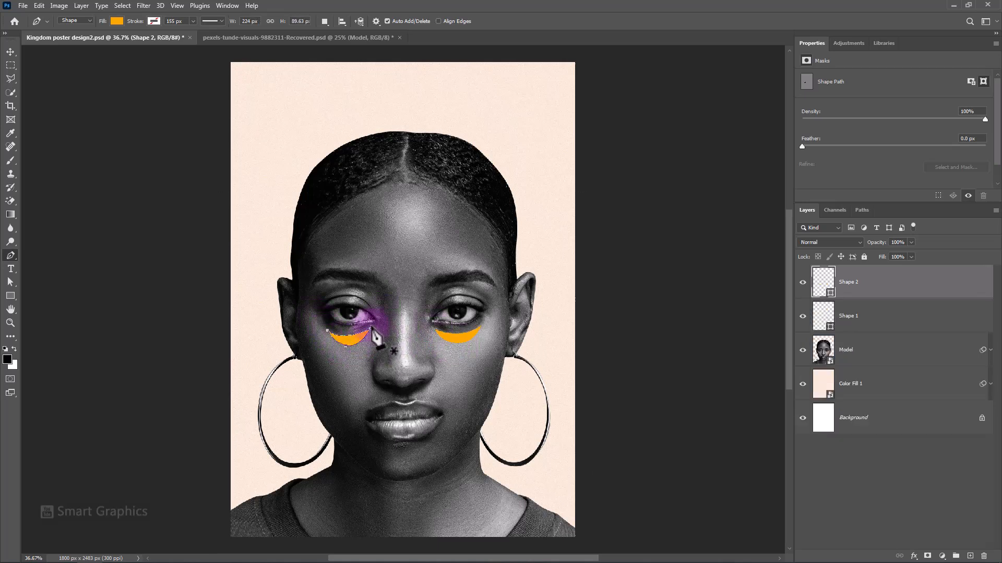
- Draw a narrow vertical orange bar about 36 × 215 px from below the lower lip down the chin
click(401, 442)
click(401, 481)
click(408, 482)
click(408, 442)
click(401, 442)
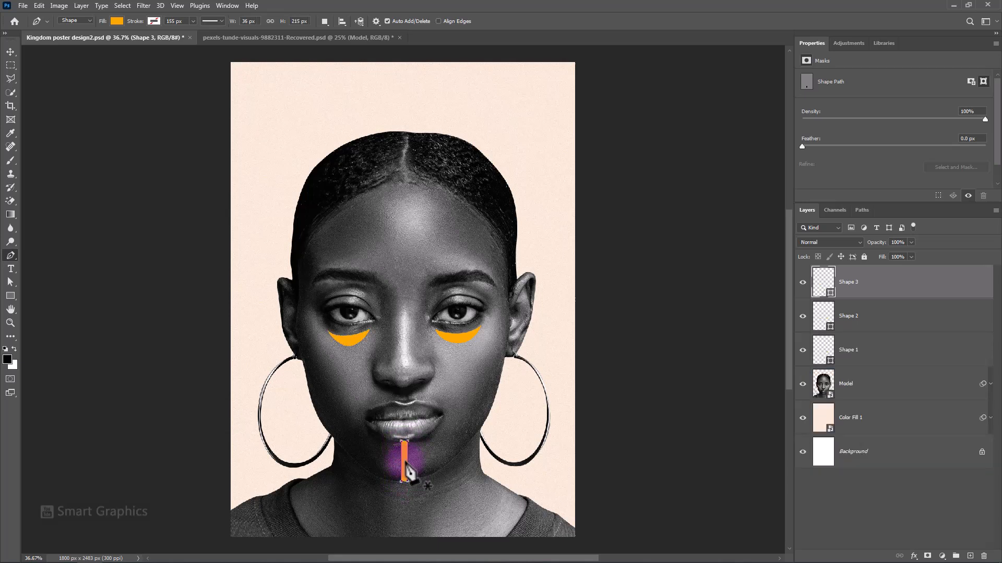
- Merge the three face-paint shape layers into one layer and set its blend mode to Color
shift+click(881, 356)
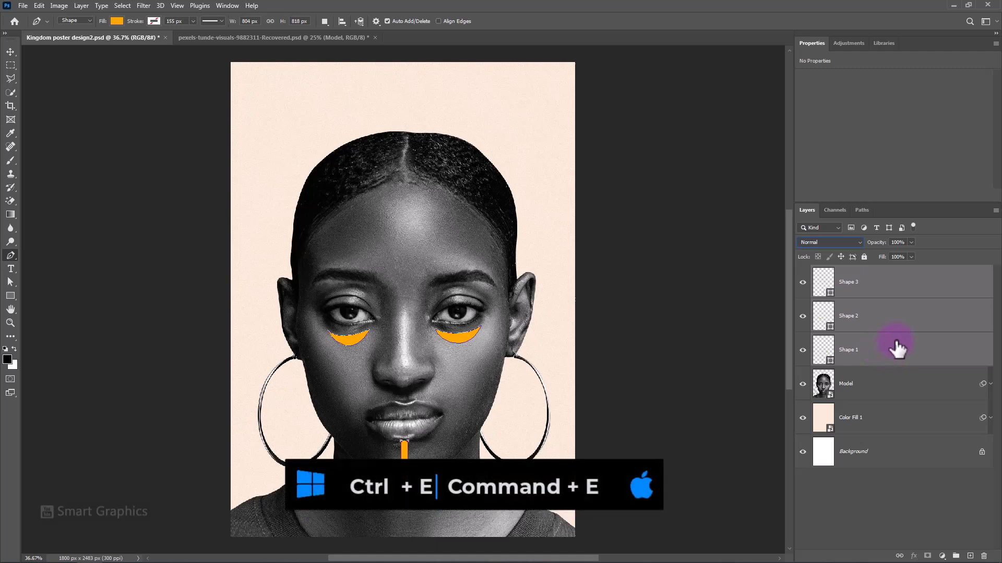
key(ctrl+e)
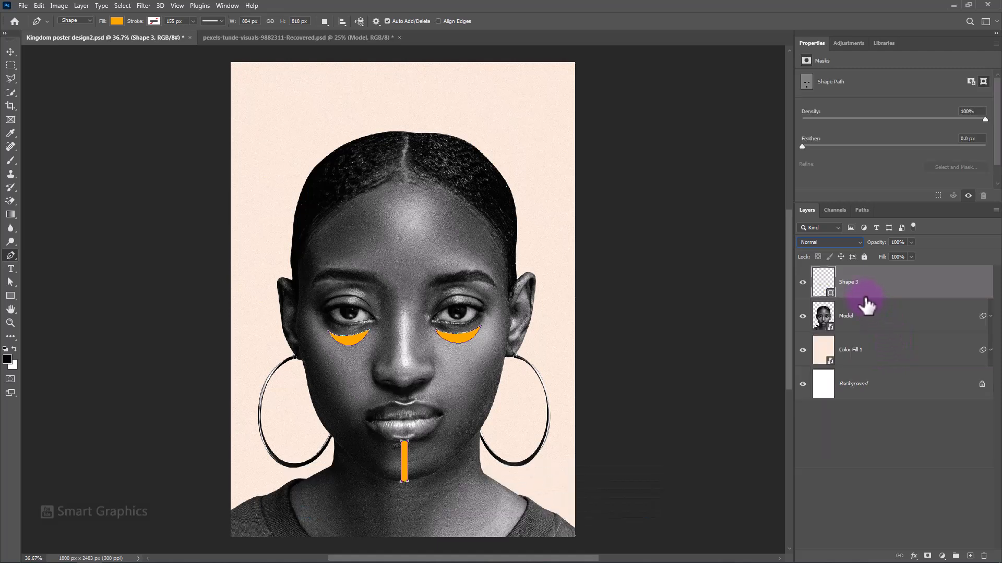
click(832, 245)
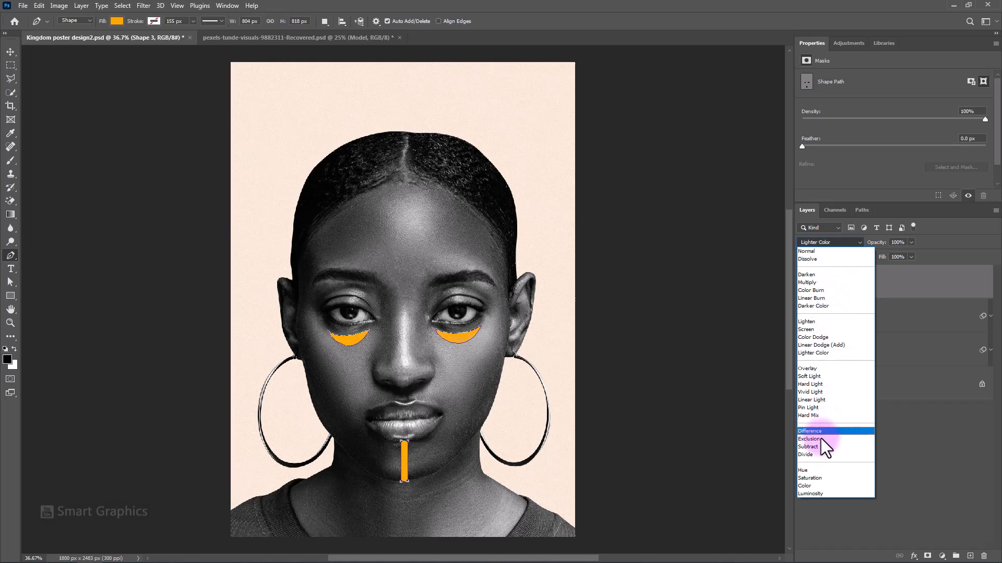
click(807, 485)
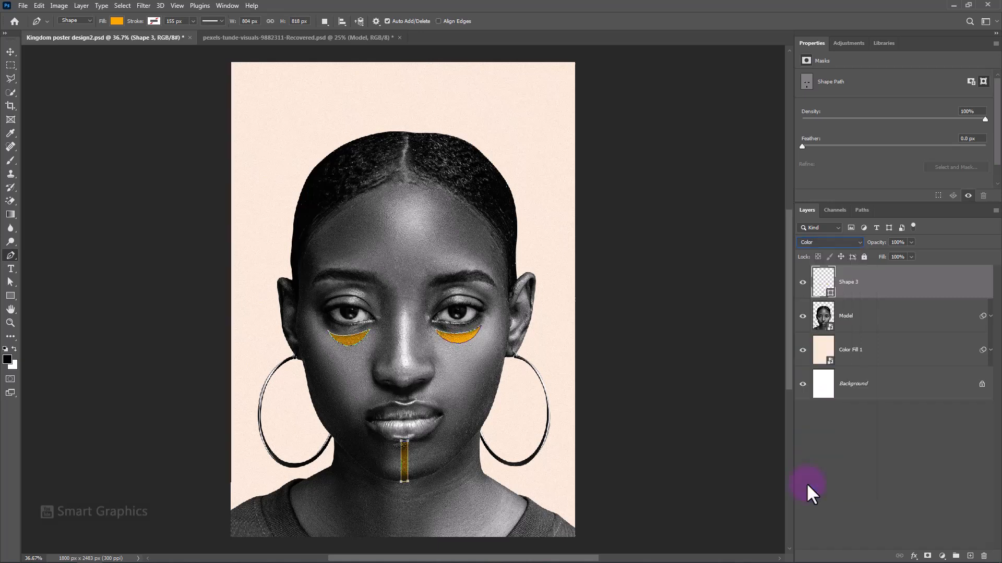
- Set up the Type tool above the Model layer with the PlainBlackWide font, size 60 pt and text colour ff9600
click(913, 319)
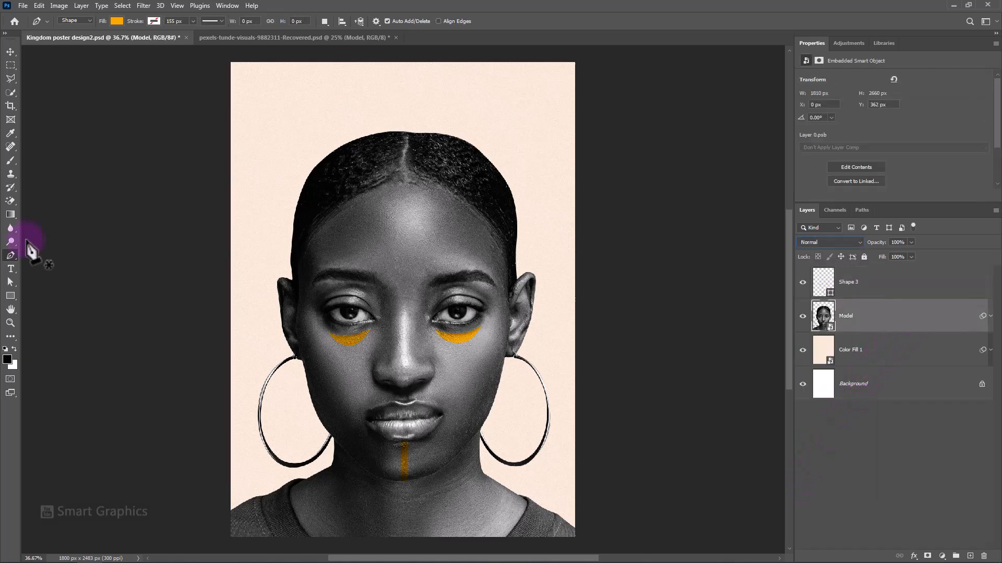
click(10, 269)
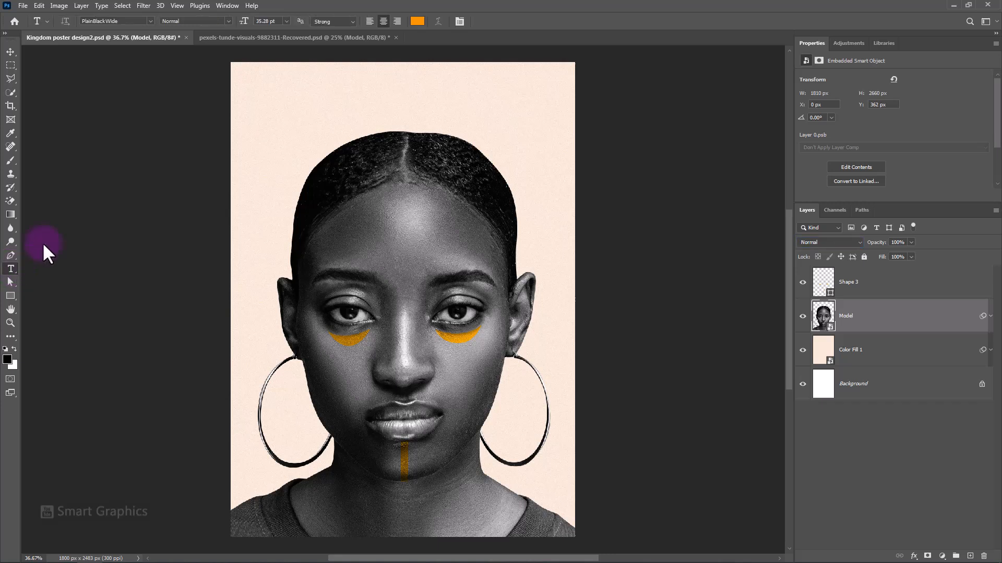
click(142, 23)
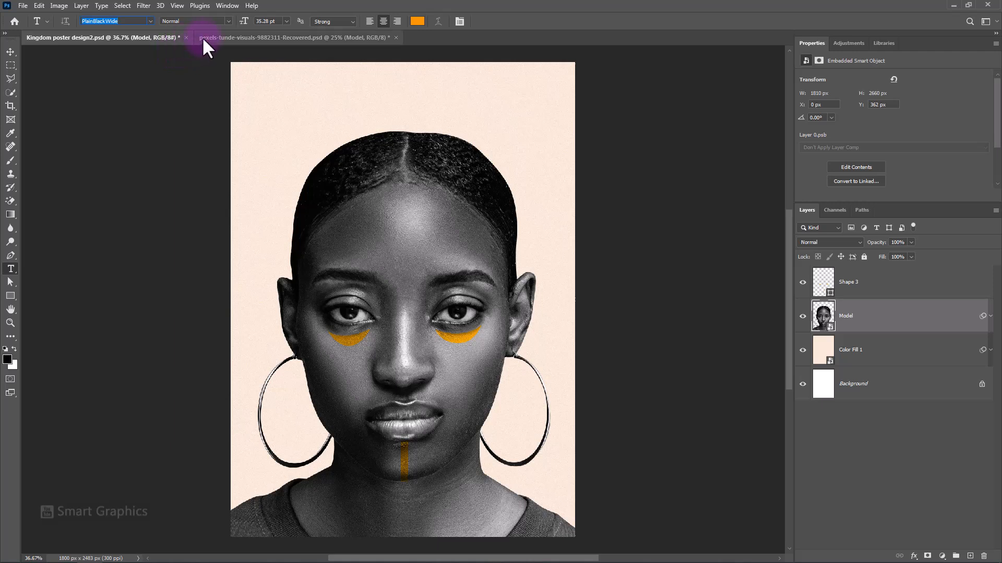
click(273, 21)
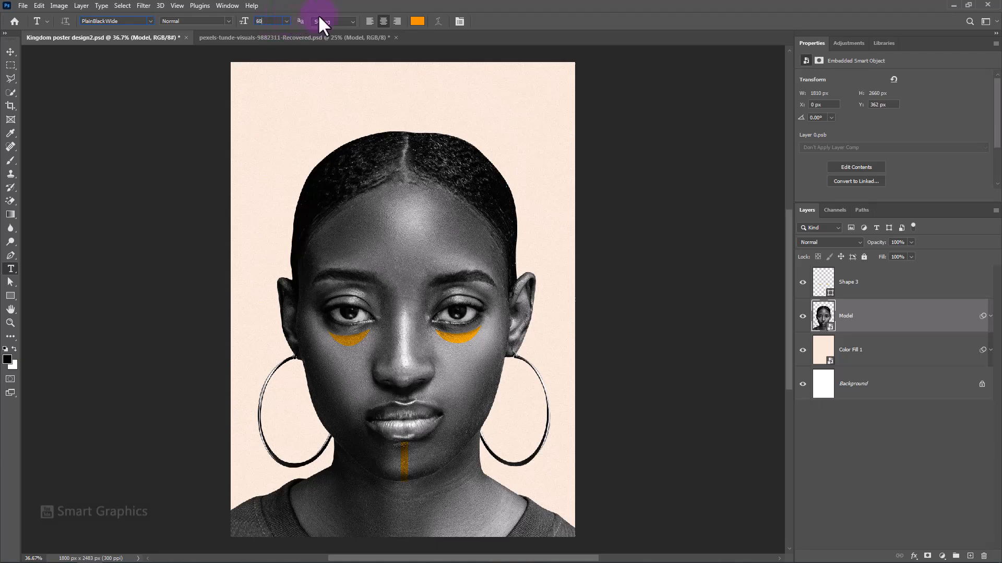
click(418, 22)
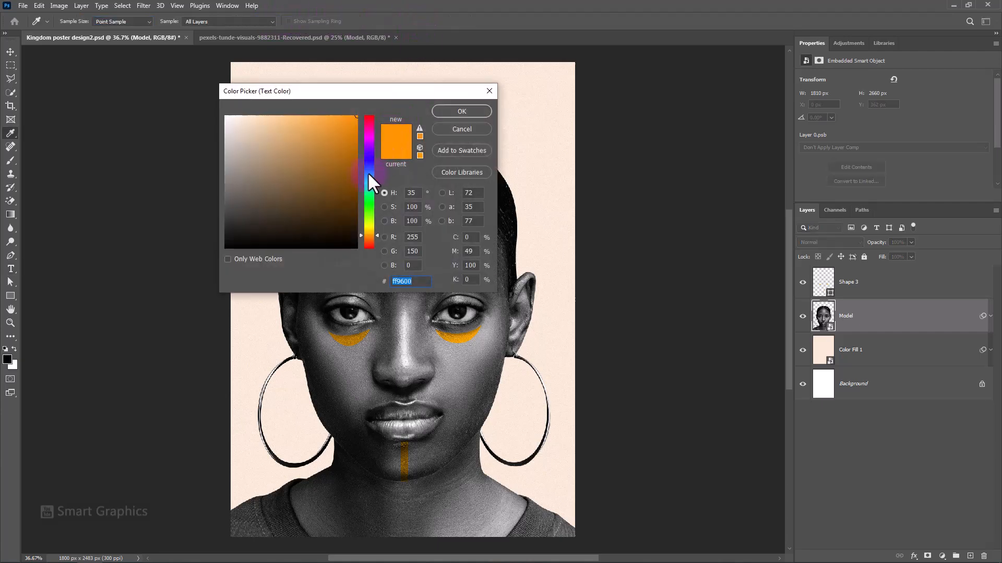
click(444, 112)
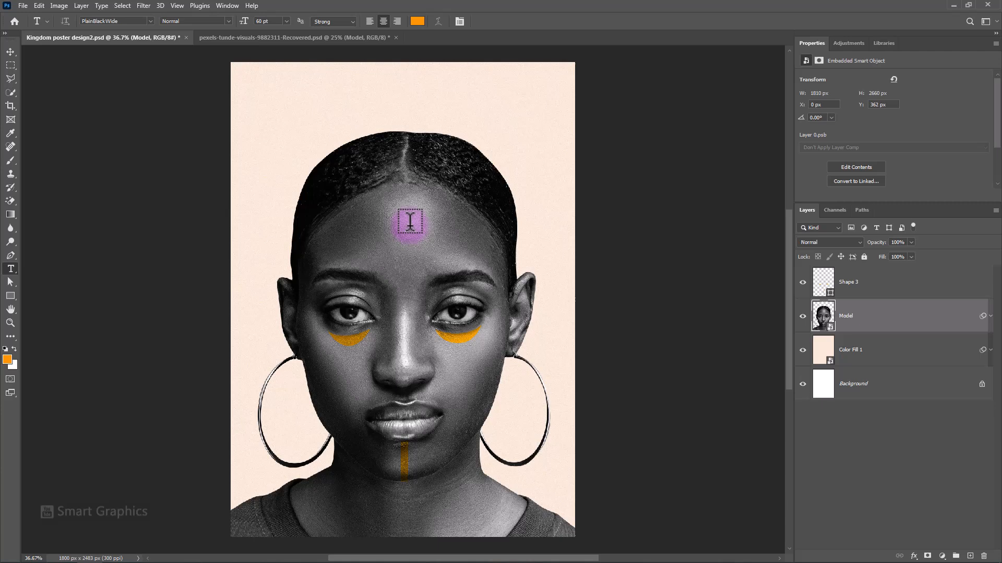
- Add the title text "The Queen" across the woman's forehead
click(412, 250)
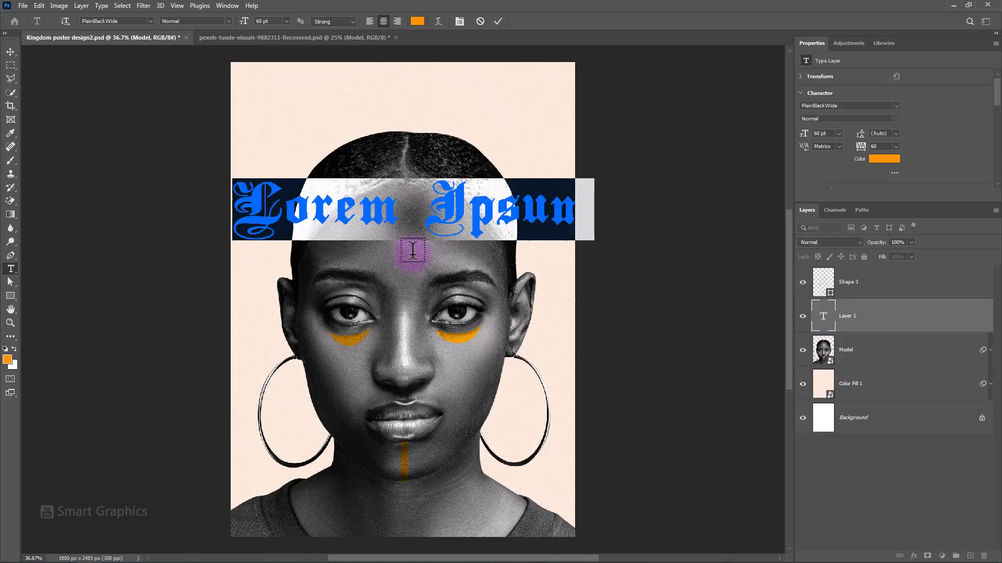
text(The)
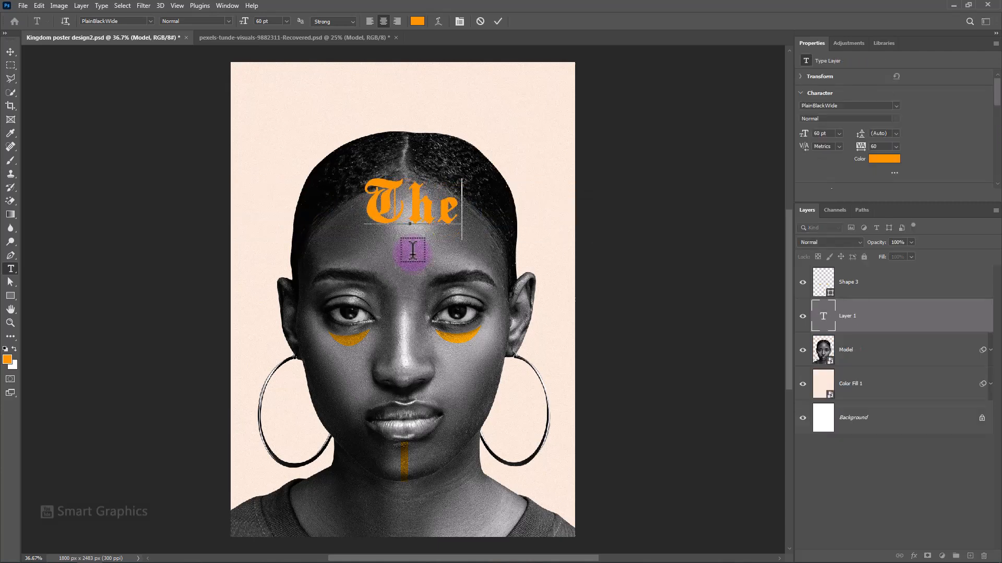
text( Queen)
click(497, 21)
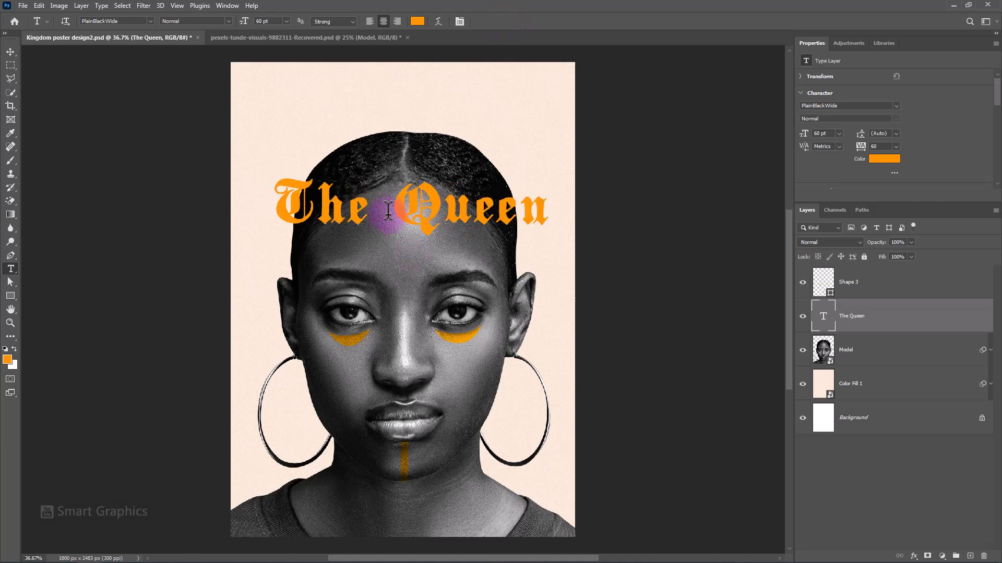
- Tighten the space between "The" and "Queen" by setting its tracking to -320
double_click(387, 213)
drag(860, 147, 853, 153)
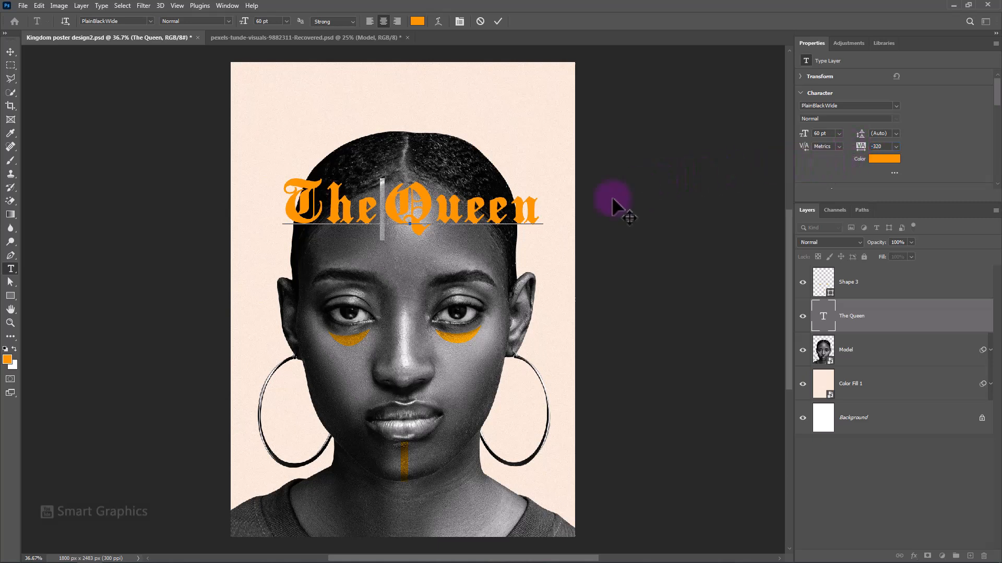
click(496, 22)
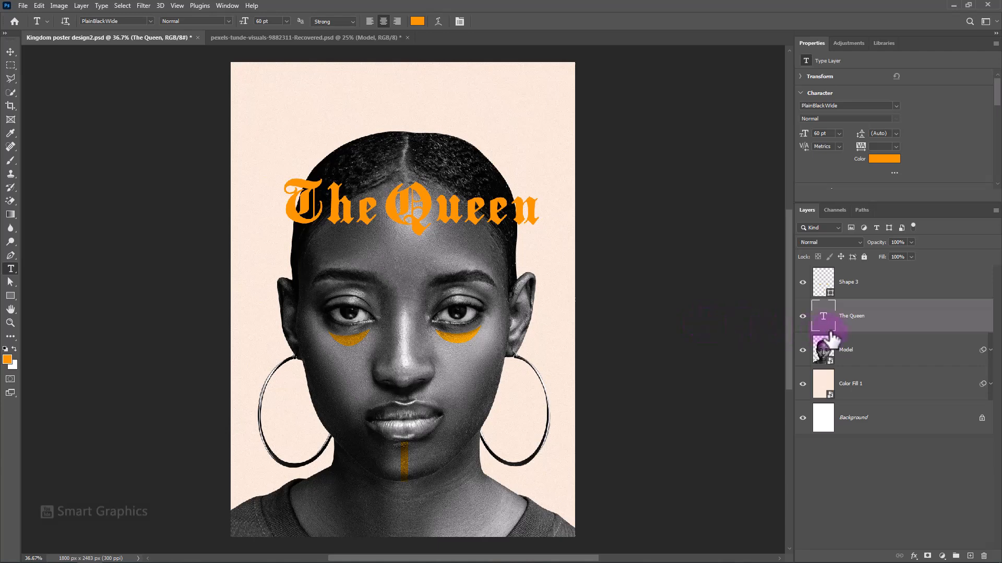
- Add a Stroke layer style with the Gradient fill type to The Queen text layer
right_click(897, 327)
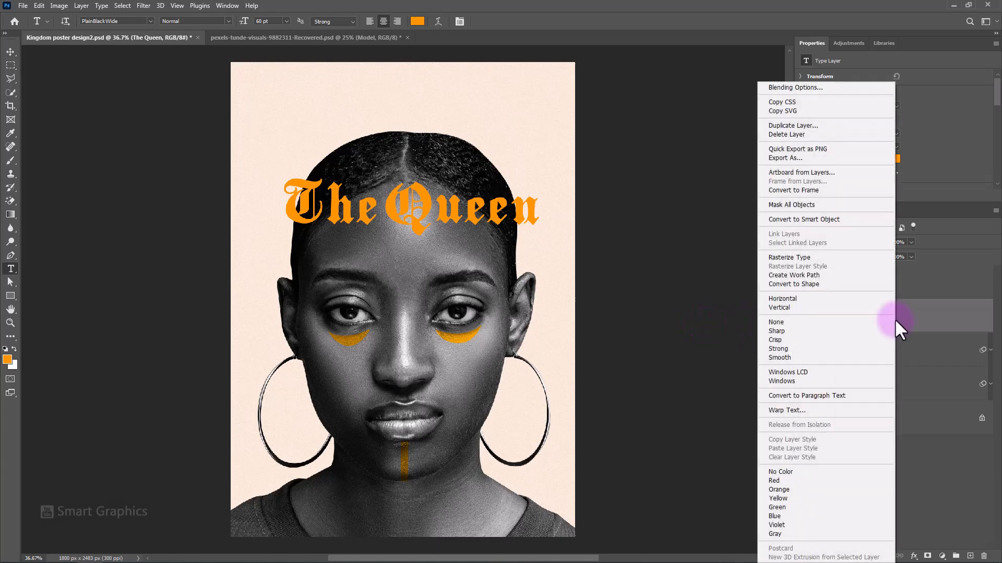
click(782, 90)
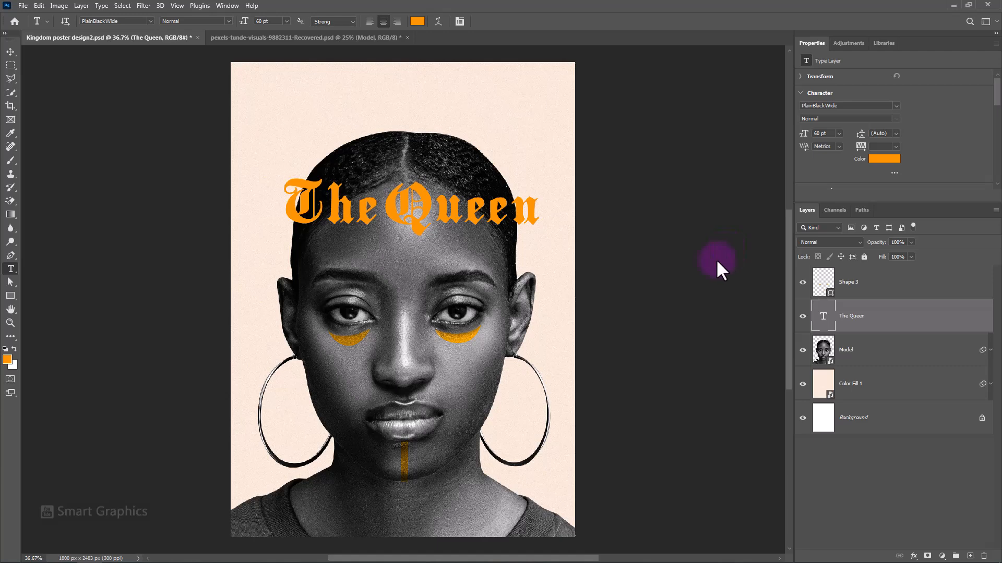
drag(747, 140, 699, 124)
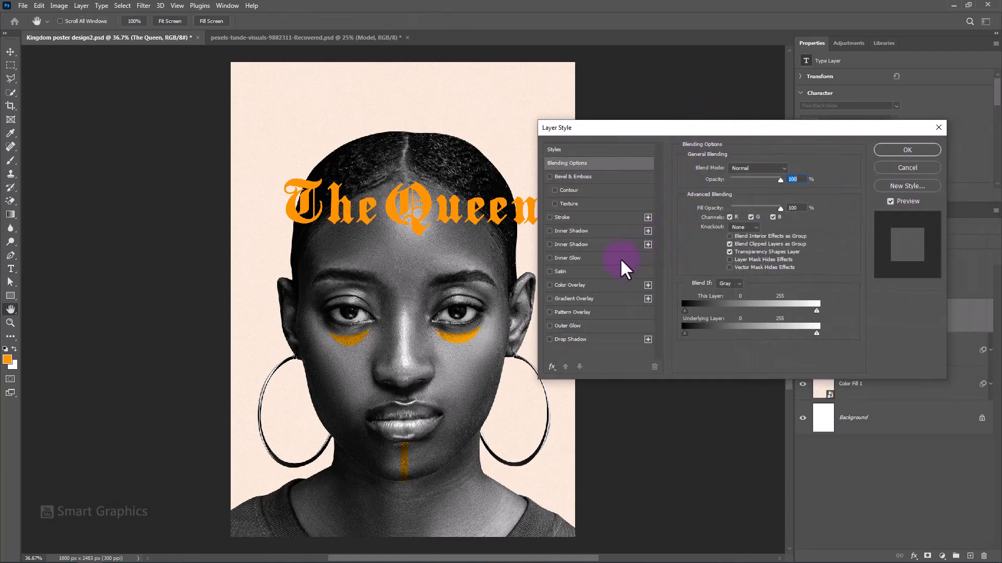
click(558, 217)
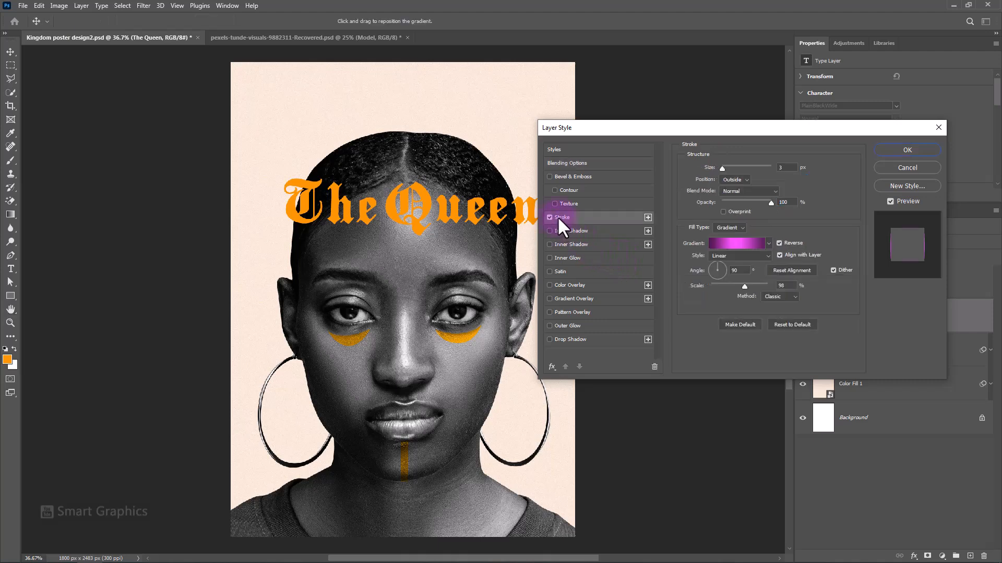
click(741, 228)
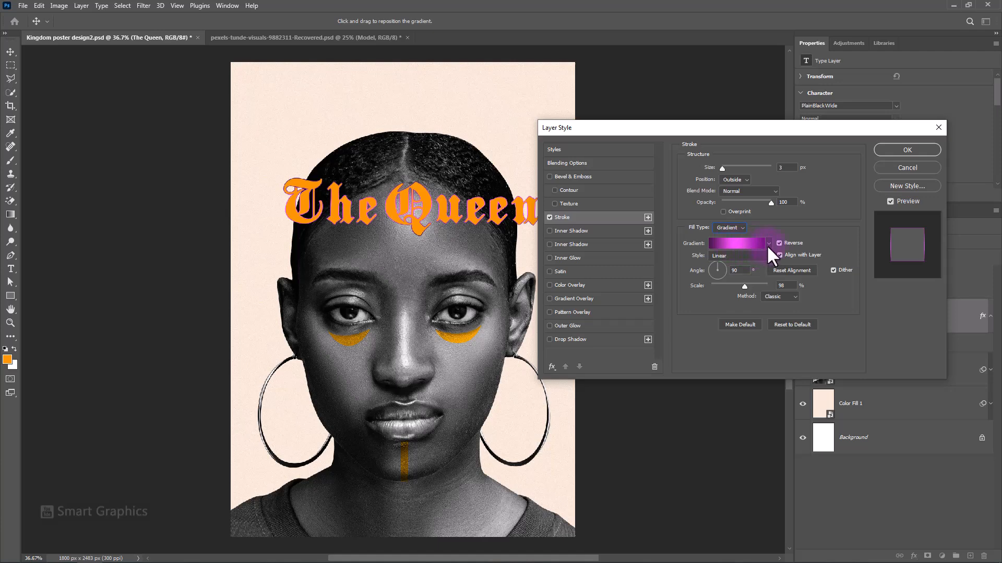
- Give the stroke a red-to-yellow gradient from the Oranges presets and set its size to 4 px
click(768, 244)
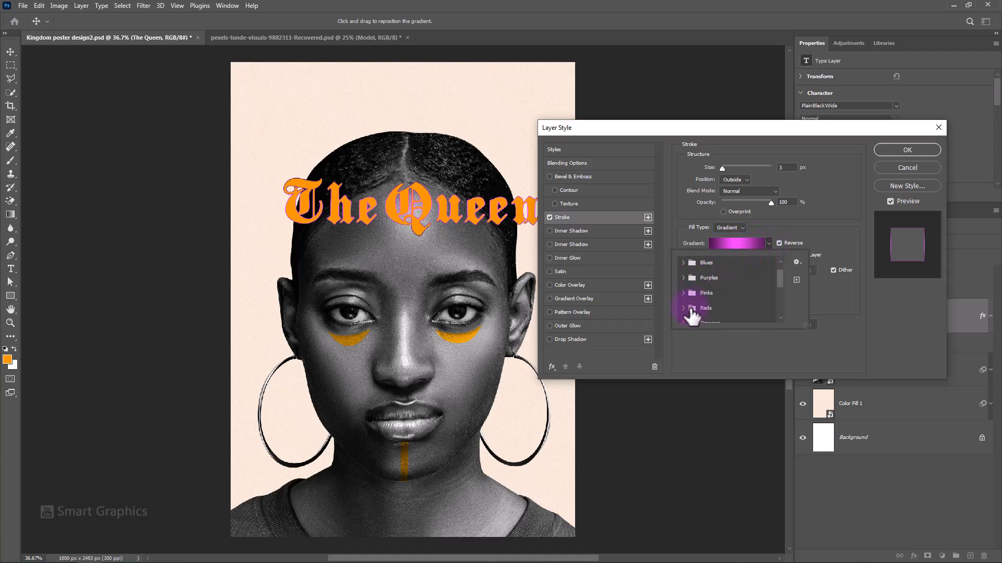
scroll(691, 316, down, 1)
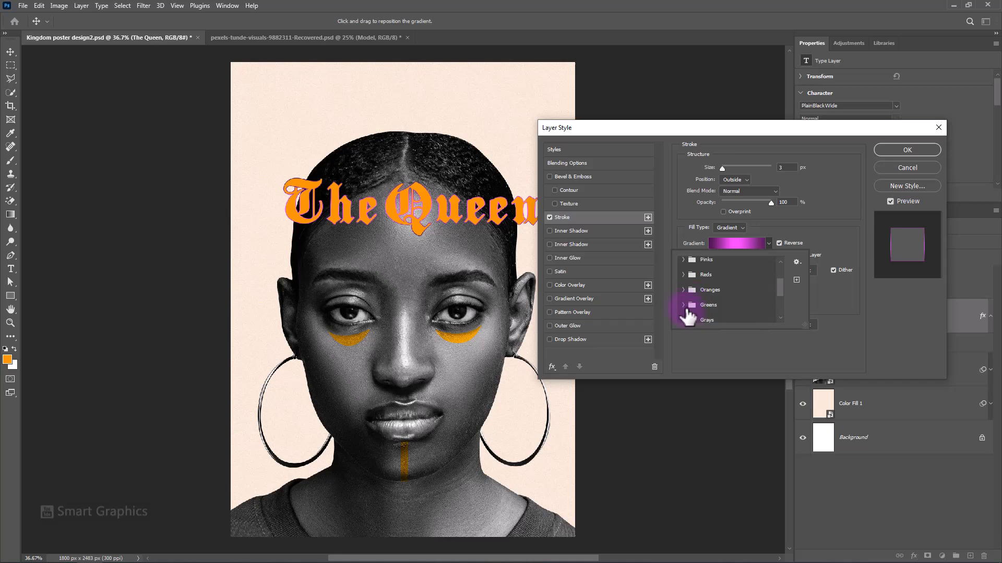
scroll(687, 312, down, 2)
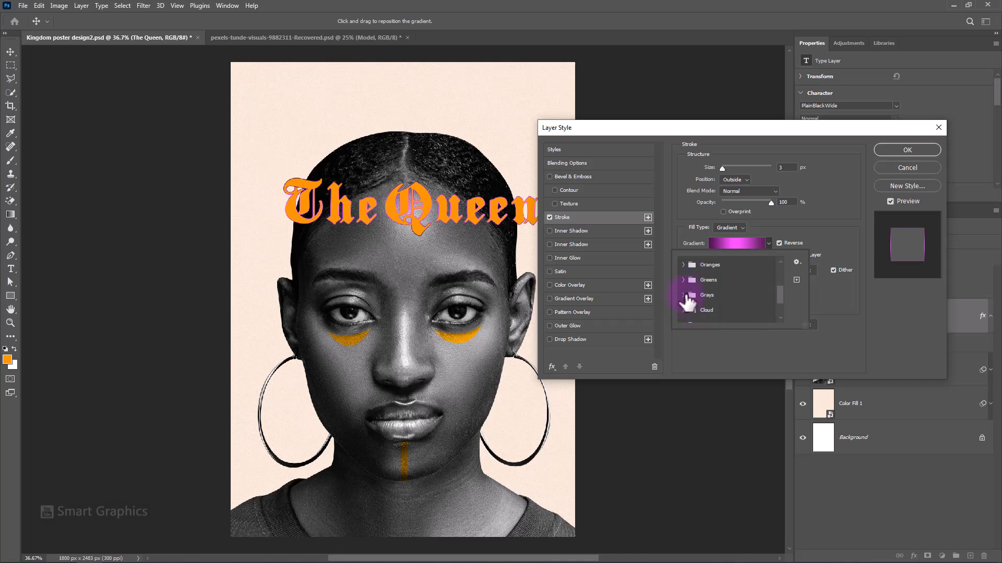
click(683, 265)
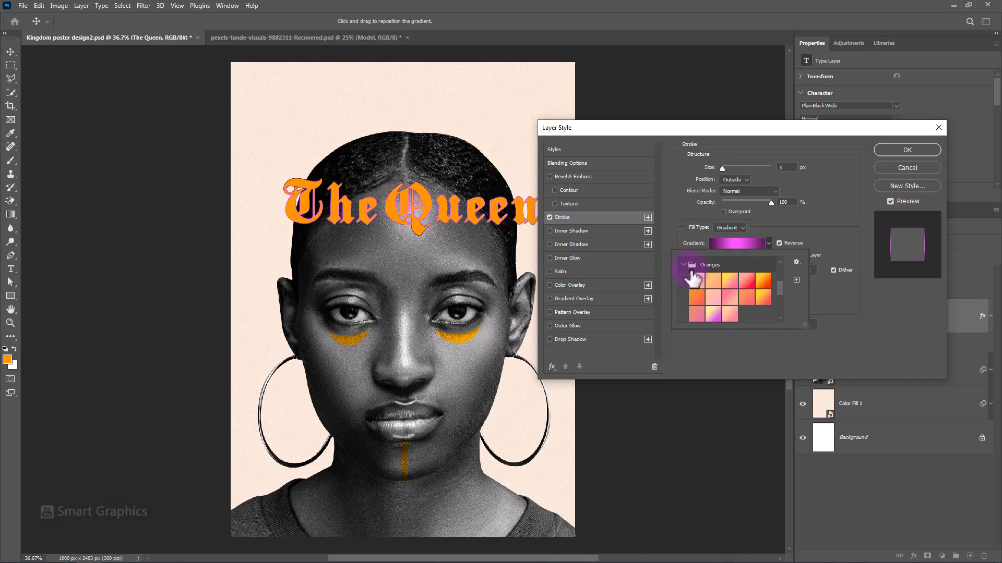
click(697, 297)
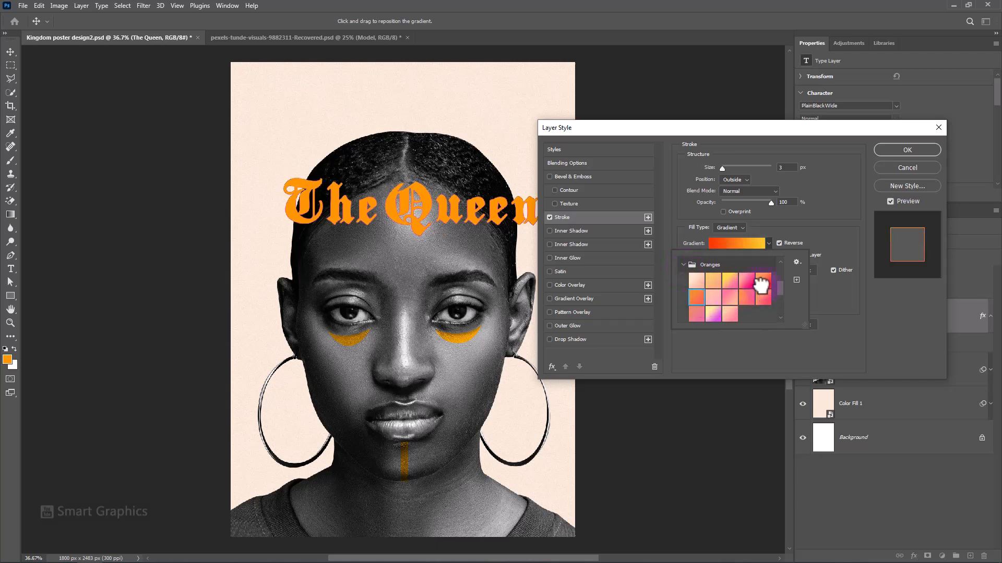
click(761, 285)
click(796, 224)
click(788, 167)
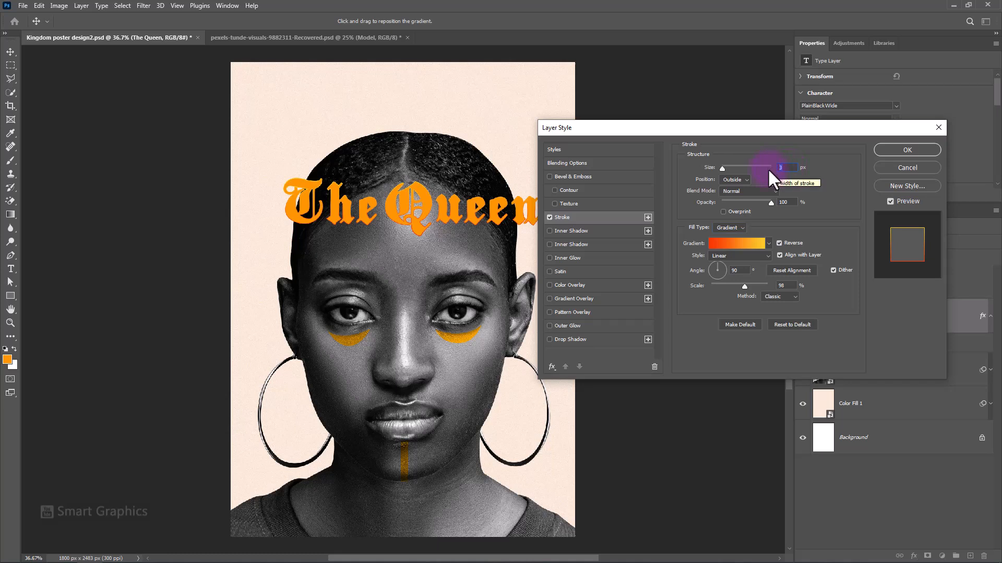
text(4)
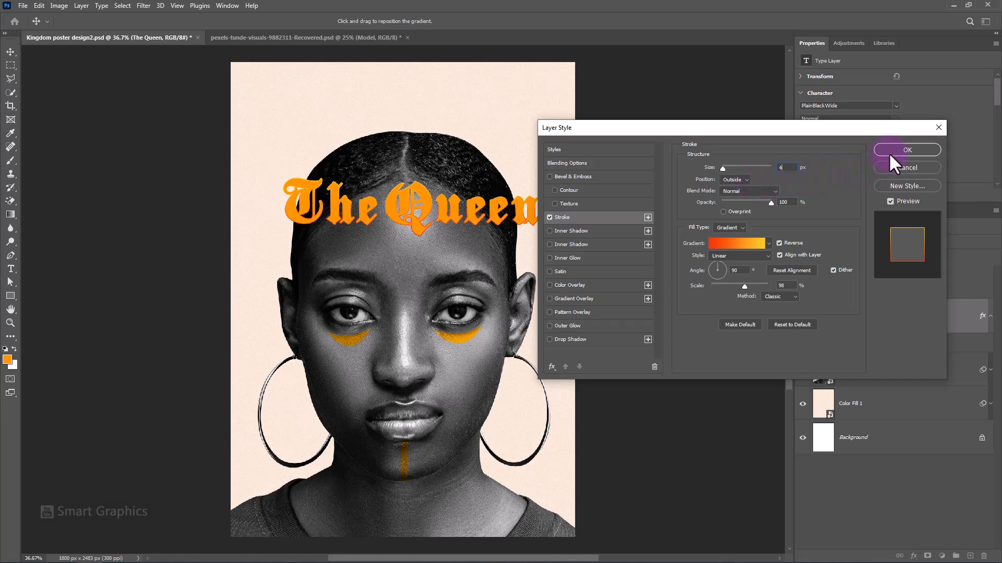
- Add a Gradient Overlay reset to its defaults to the title and set the gradient's starting colour stop to ffe279
click(574, 298)
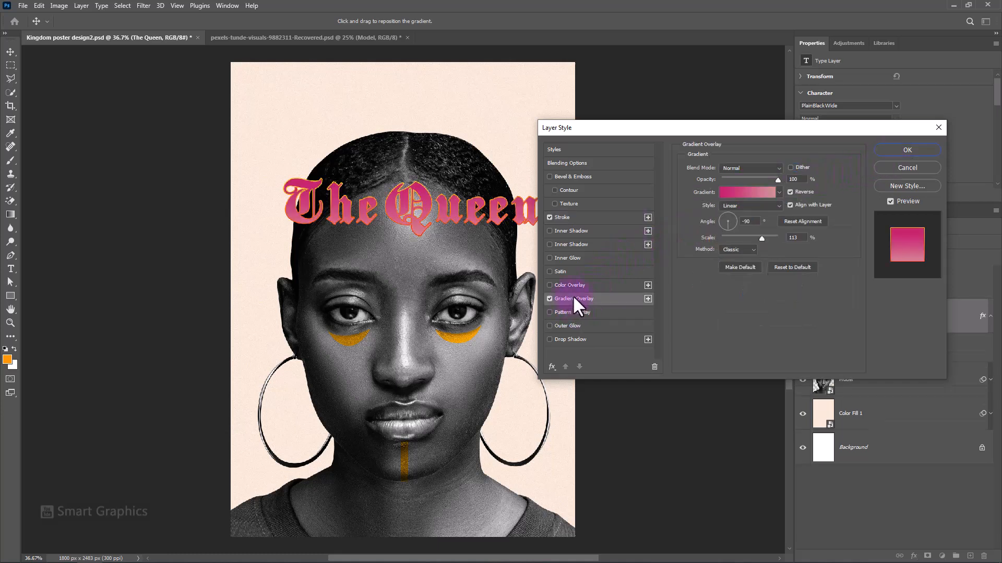
click(792, 267)
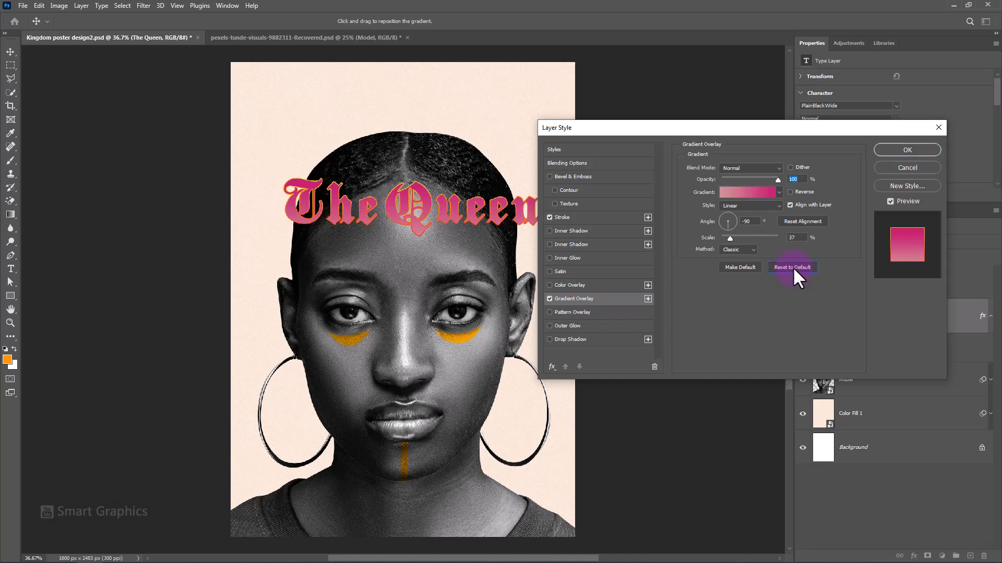
click(756, 194)
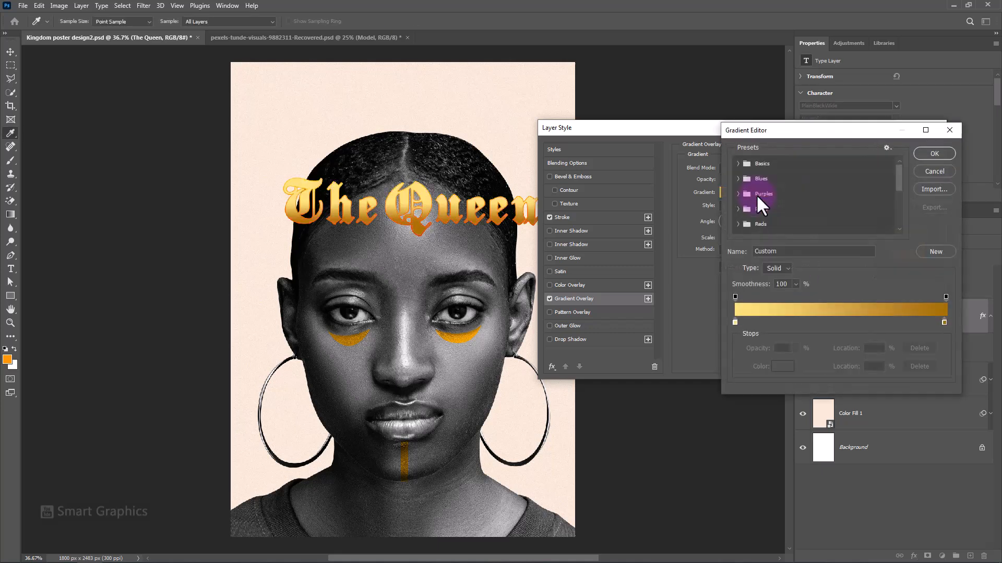
click(735, 321)
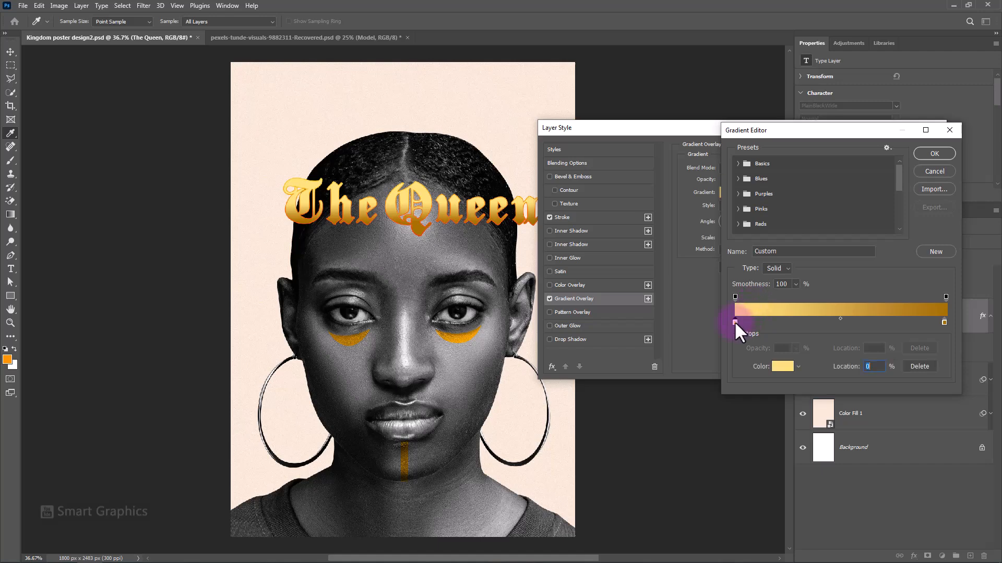
double_click(734, 322)
drag(385, 88, 619, 90)
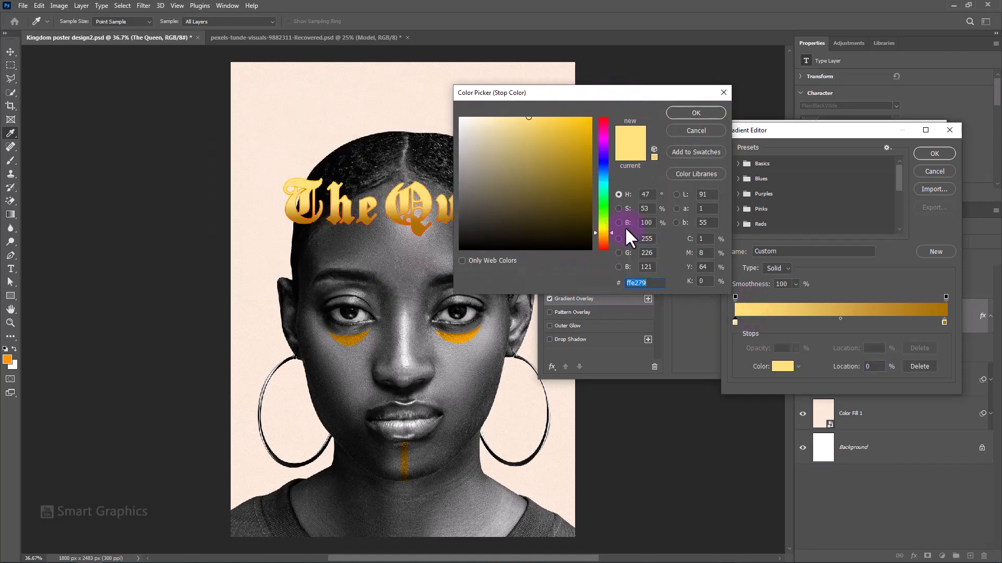
click(696, 114)
- Set the ending colour stop of the title's overlay gradient to aa7000
click(943, 323)
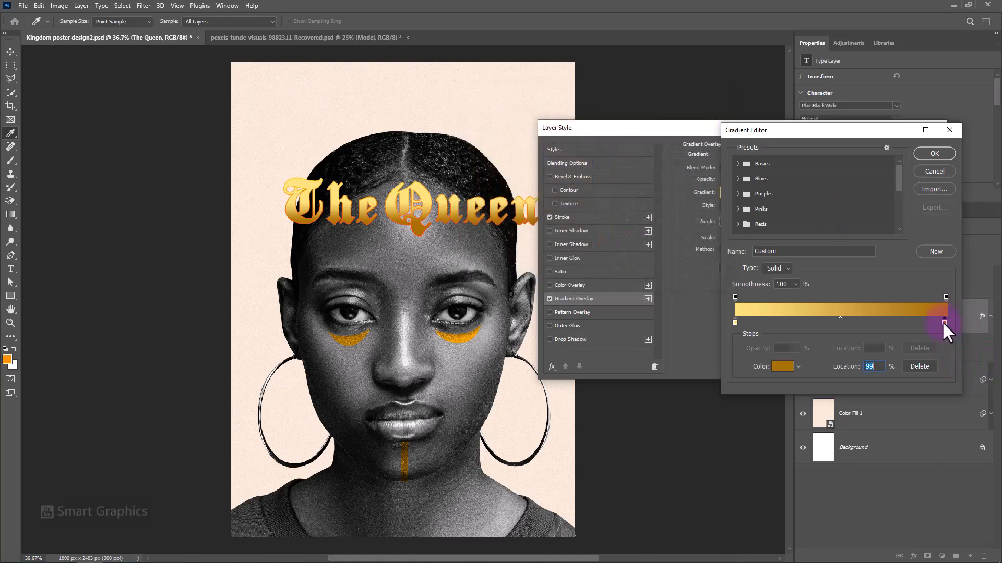
double_click(942, 321)
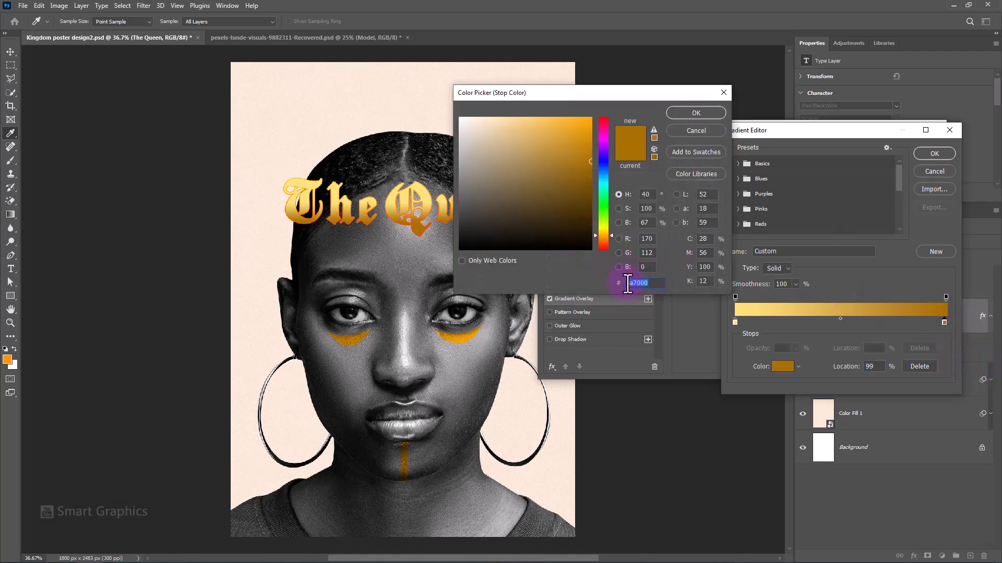
click(695, 113)
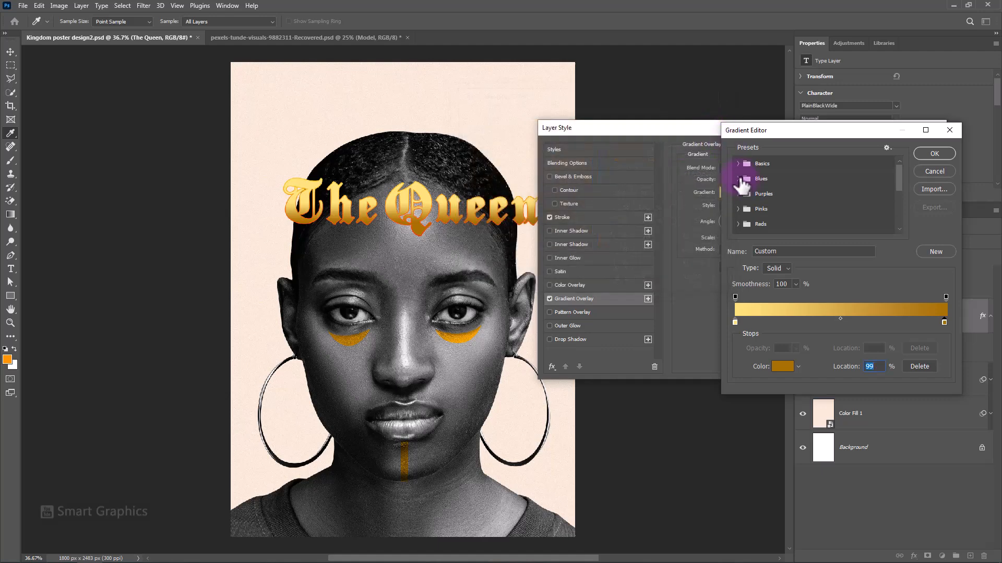
- Apply the gradient overlay styling to the title and convert The Queen text layer to a smart object
click(919, 155)
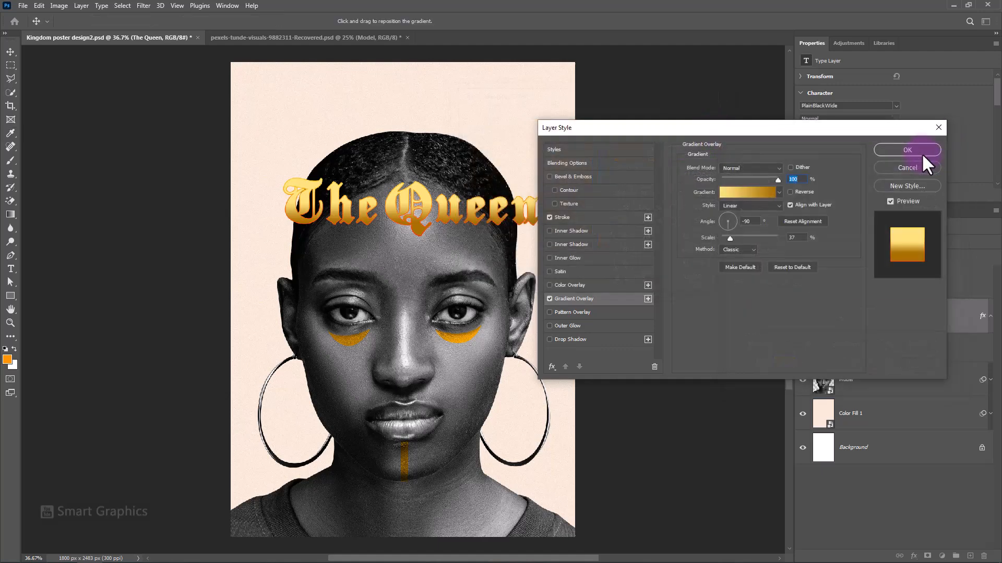
click(908, 149)
click(680, 312)
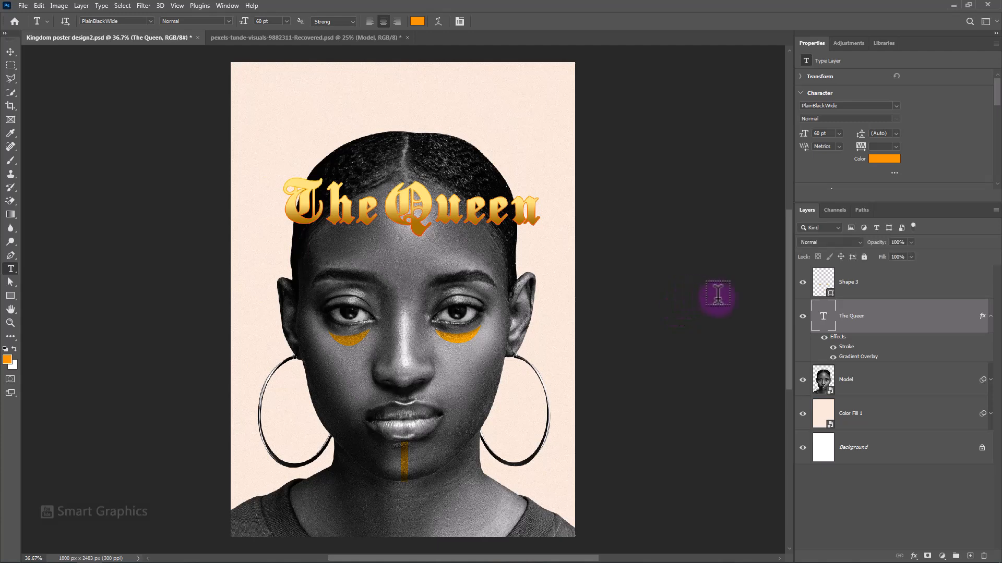
right_click(918, 337)
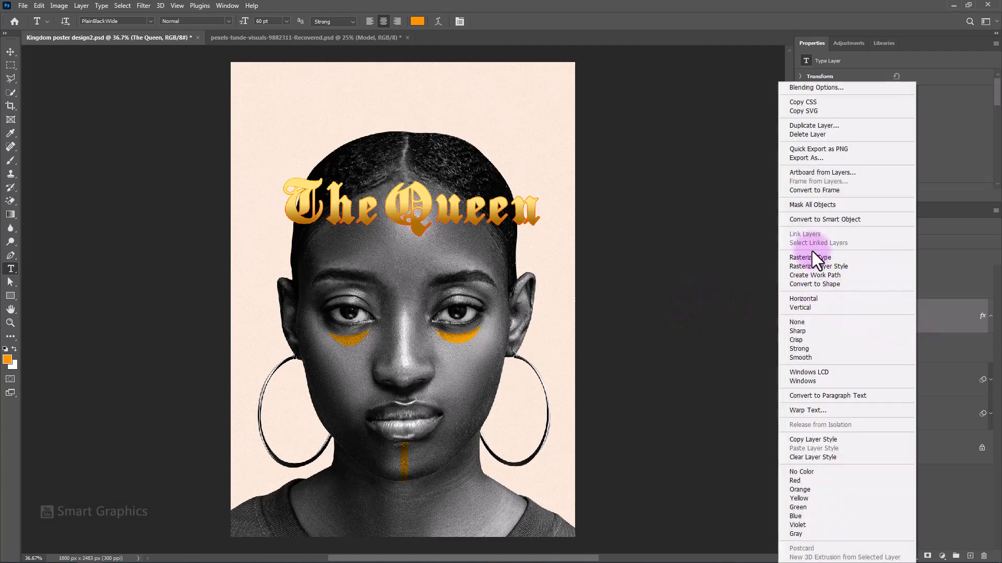
click(807, 219)
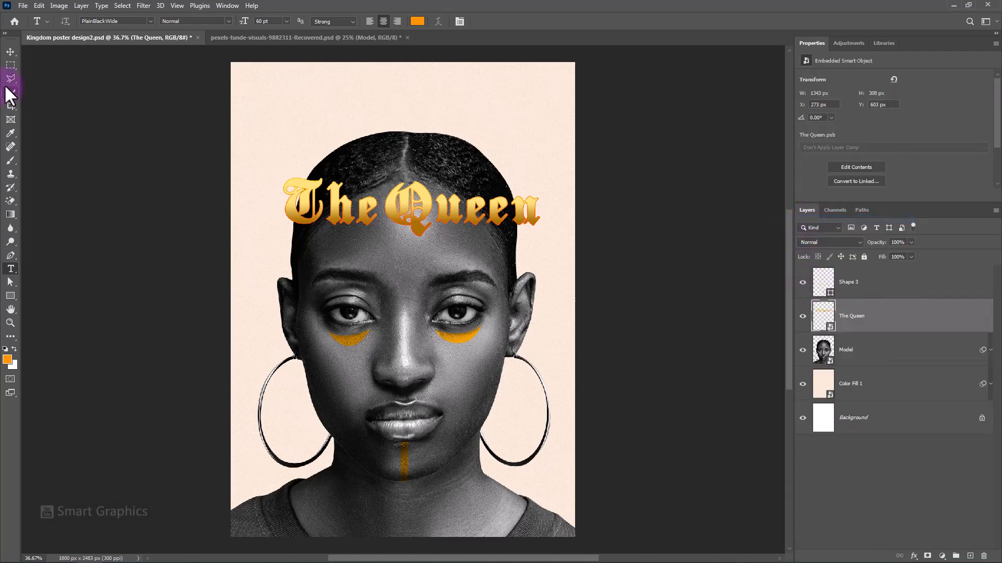
- Apply a Cylinder warp to The Queen title and bend its upper edge upward into an arch over the head
key(ctrl+t)
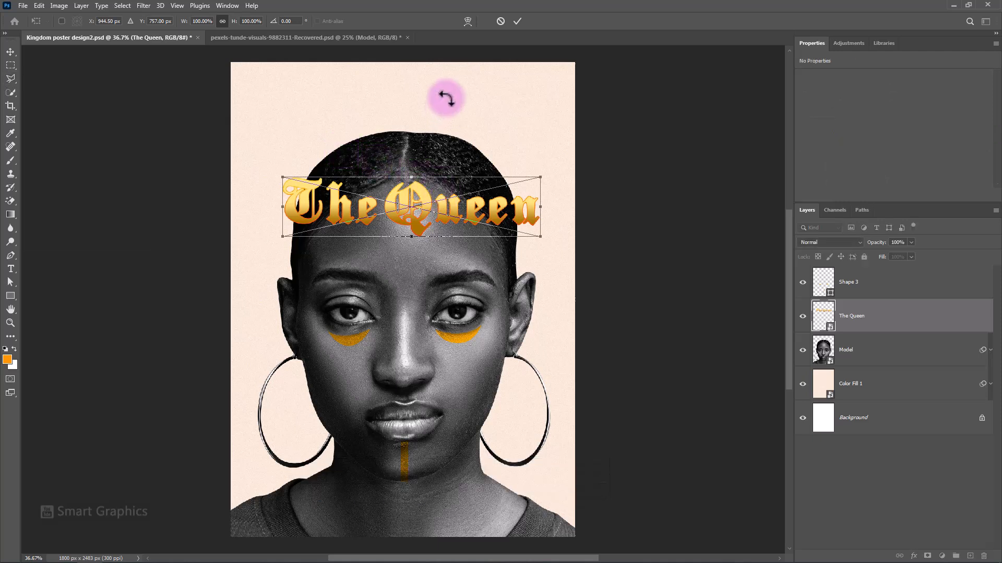
click(467, 21)
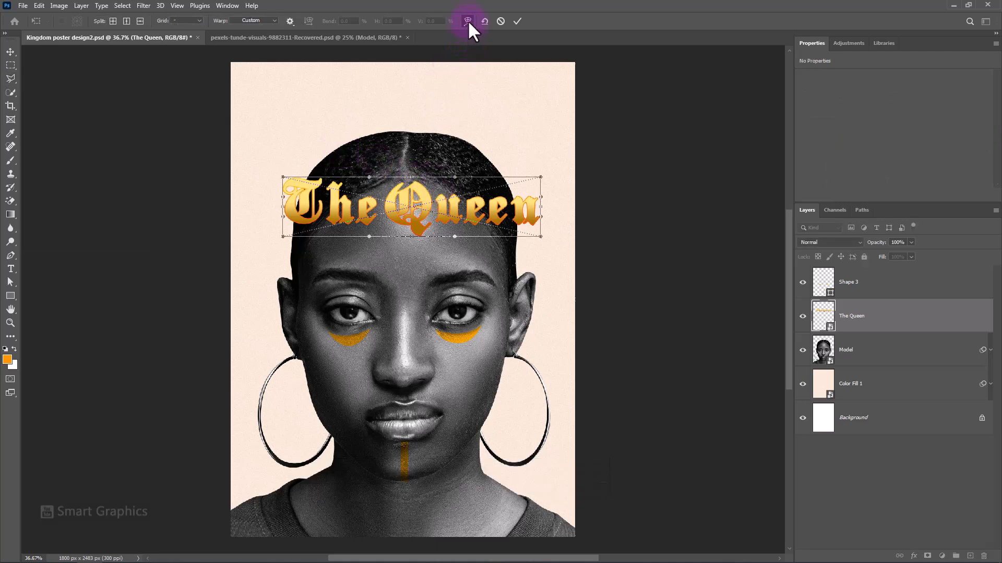
click(268, 21)
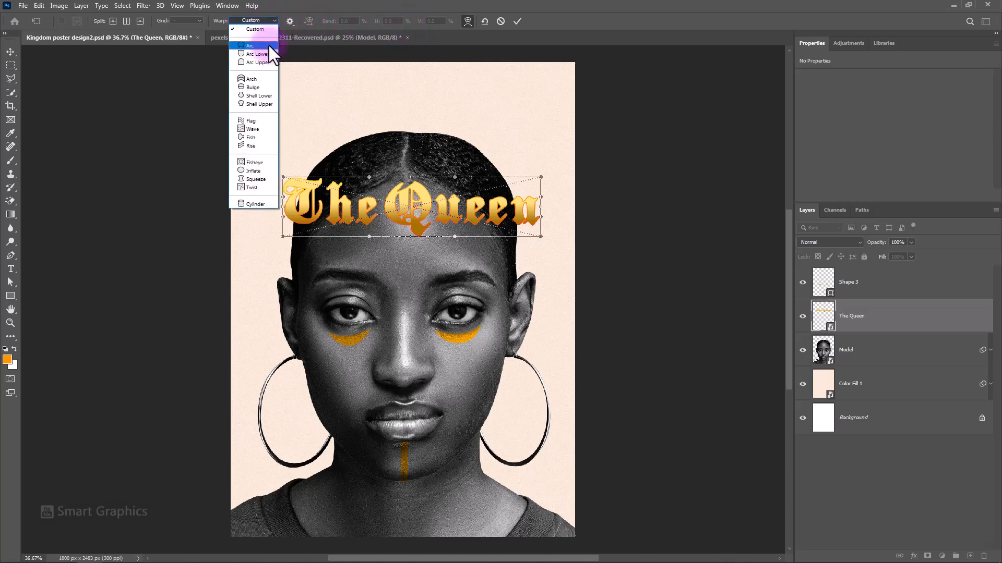
click(255, 203)
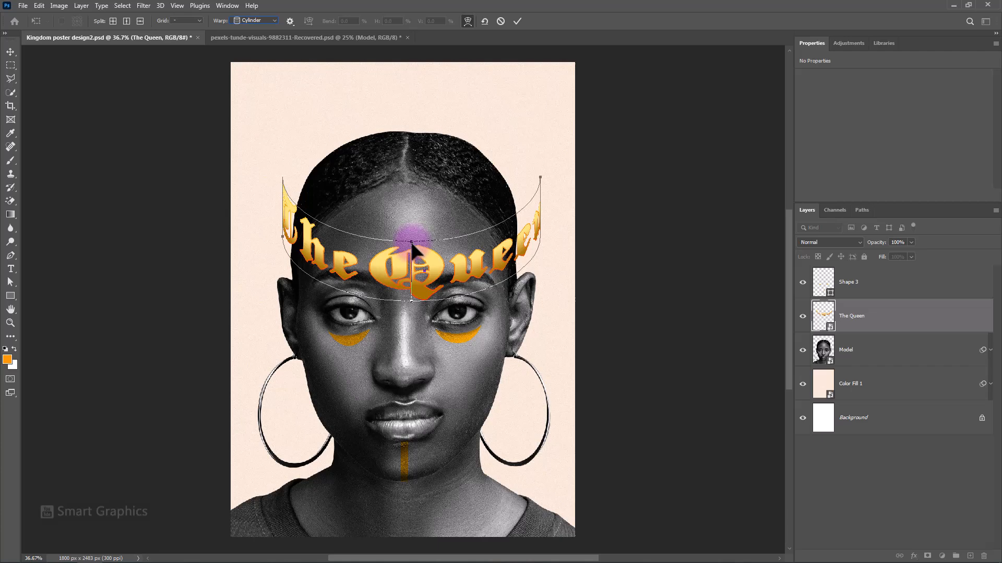
drag(412, 242, 411, 93)
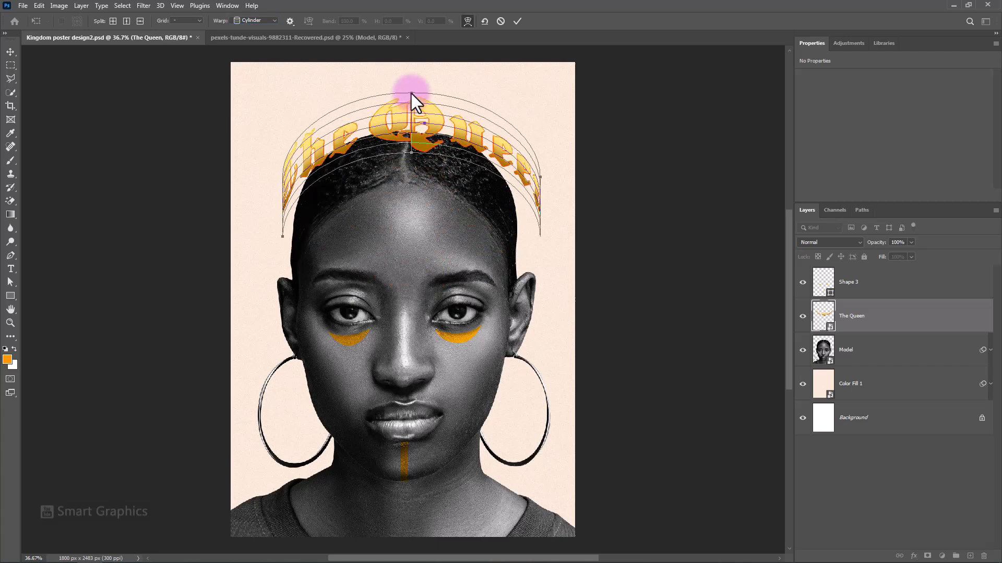
- Stretch the warped title's lower edge down onto the forehead and narrow it to head width so it sits like a crown
drag(409, 184, 406, 213)
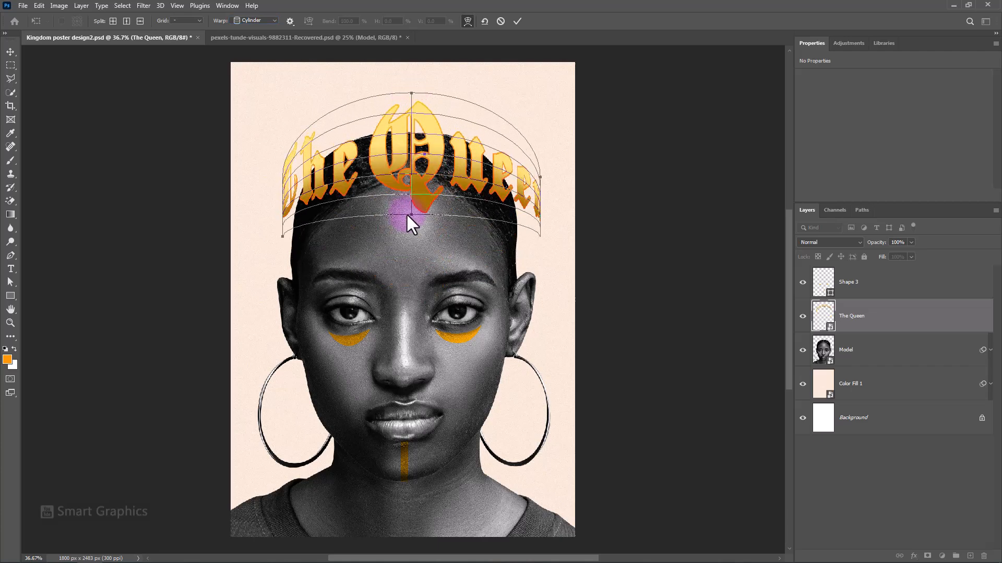
drag(282, 230, 321, 225)
drag(411, 184, 405, 209)
click(517, 20)
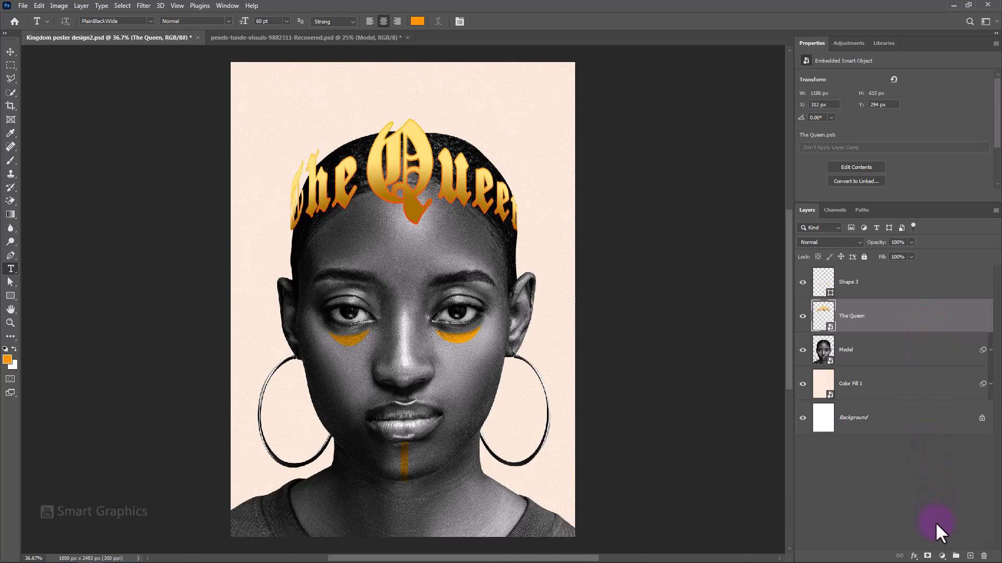
- Add a Multiply drop shadow below the title with 47% opacity, 84° angle, 89 px distance and 5 px size
click(913, 557)
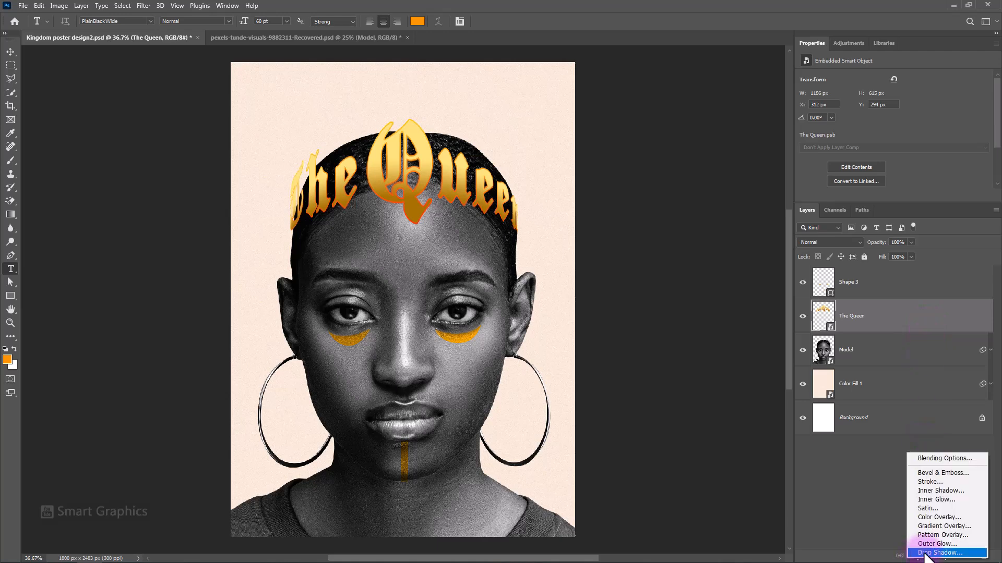
click(925, 553)
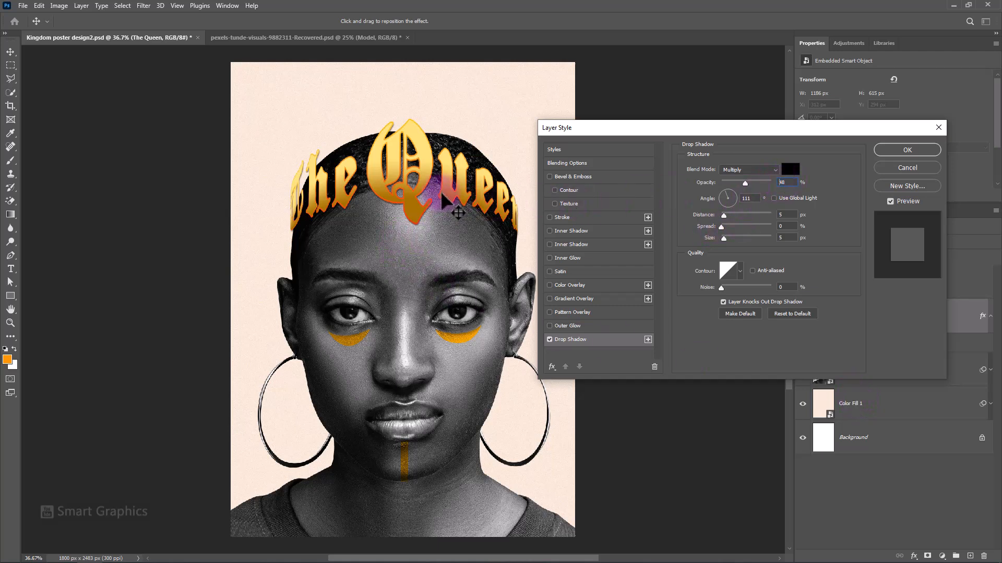
drag(442, 195, 440, 212)
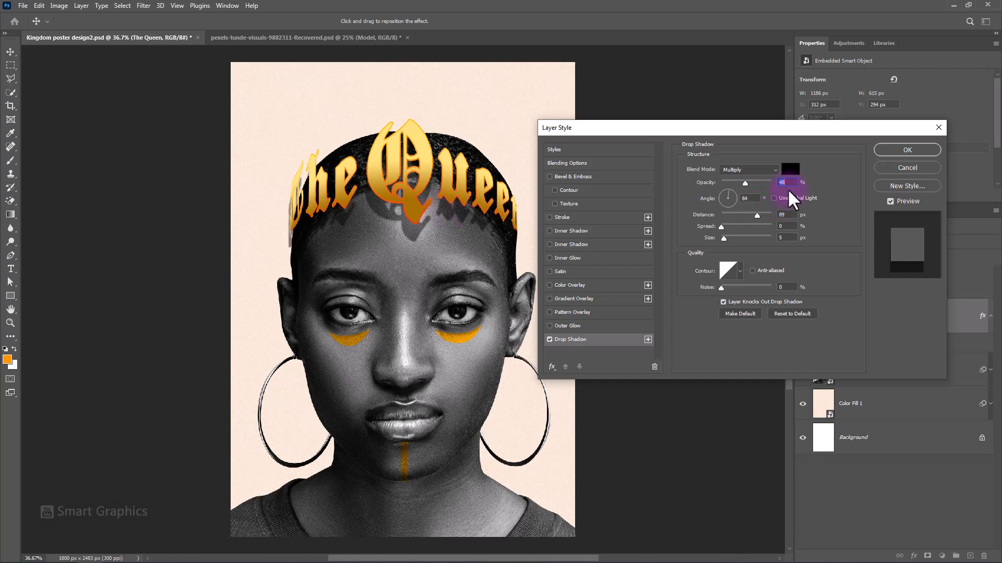
drag(754, 182, 745, 183)
click(772, 172)
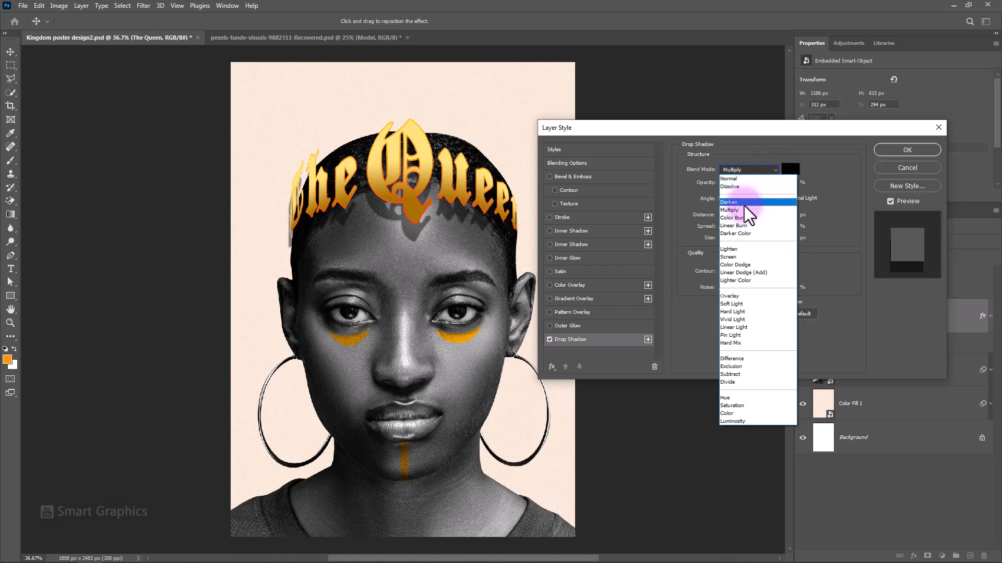
click(743, 209)
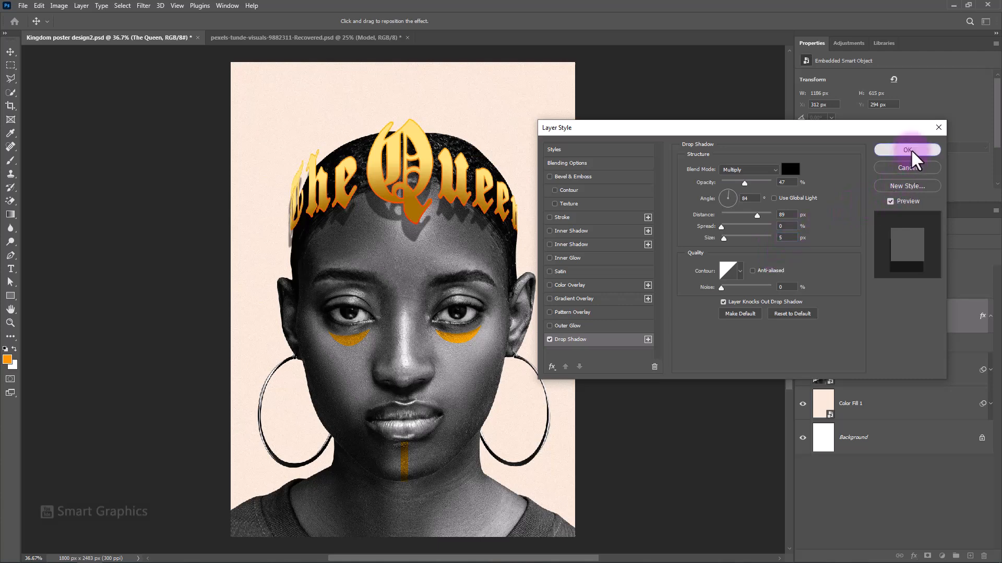
click(908, 150)
key(t)
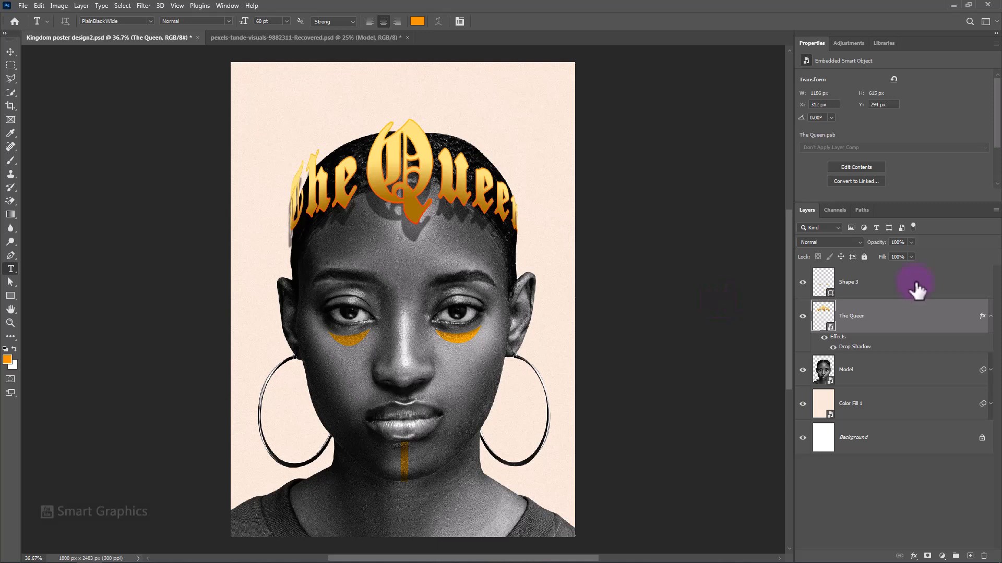
- Add a Lorem Ipsum text layer above Shape 3 near the poster's upper edge in Acumin Variable Concept Regular
click(917, 290)
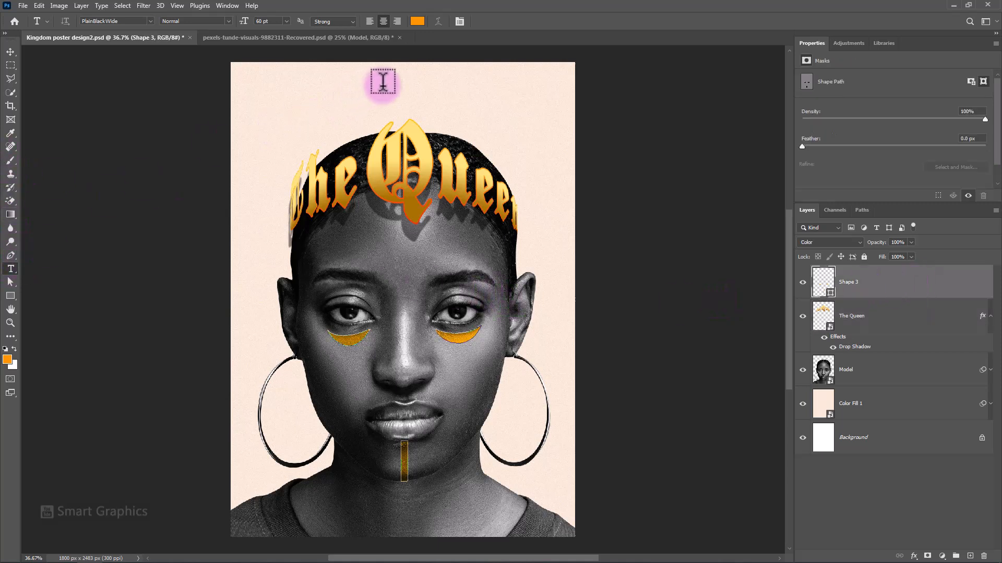
click(286, 86)
click(150, 21)
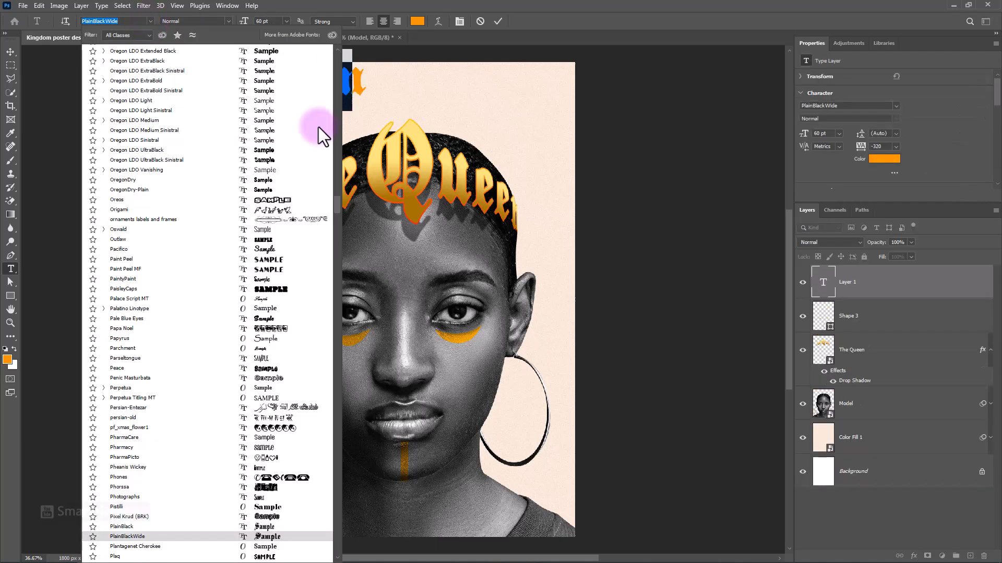
drag(335, 52, 336, 50)
click(174, 53)
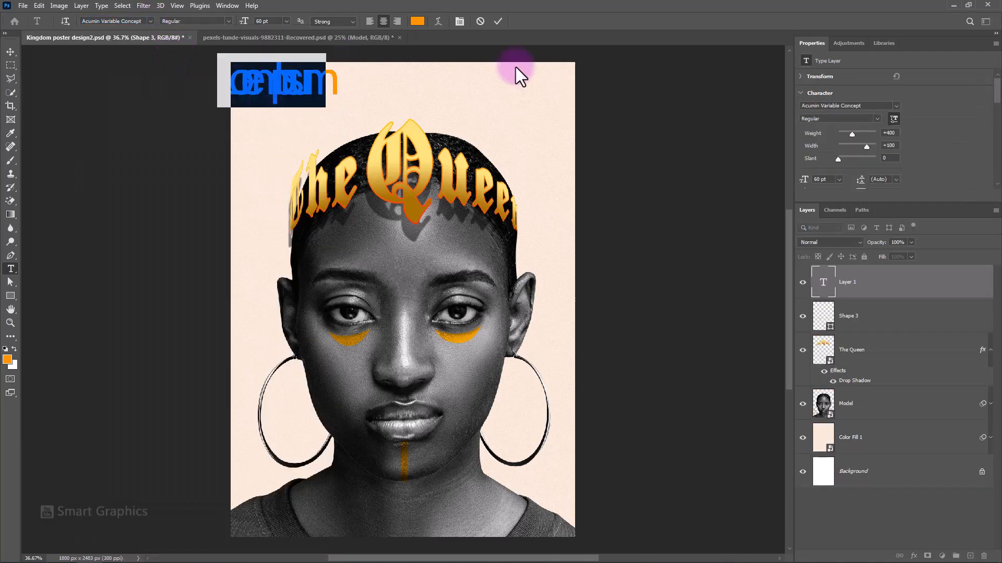
- Set the Lorem Ipsum text to 10 pt with 220 tracking and the dark gold aa7000 sampled from the title
click(894, 119)
click(895, 147)
click(888, 209)
click(287, 21)
click(276, 66)
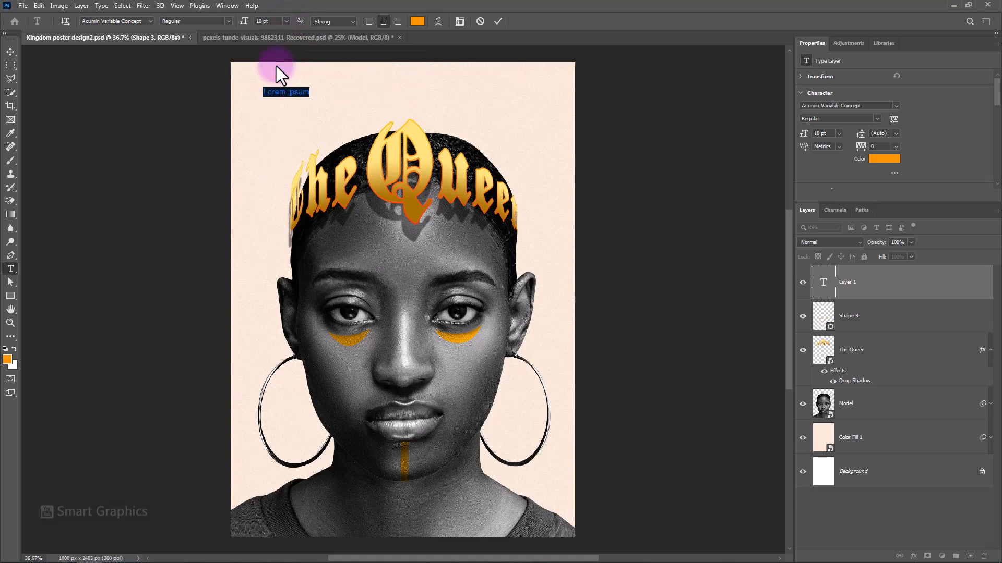
drag(861, 147, 867, 146)
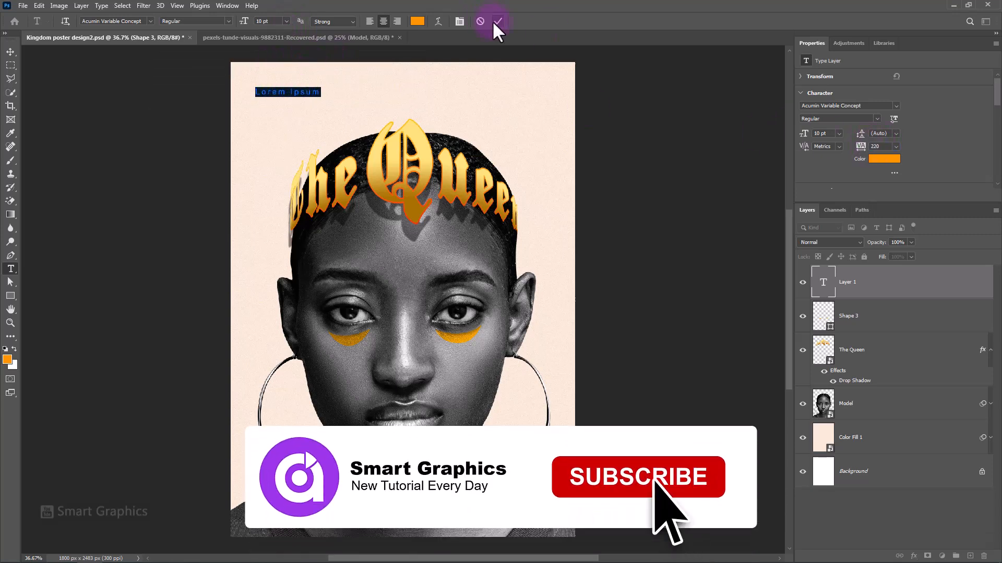
click(417, 21)
click(415, 206)
click(696, 112)
- Place the Lorem Ipsum text in the poster's upper left corner and duplicate it twice to form a row of three
click(11, 51)
drag(310, 89, 304, 79)
drag(299, 80, 422, 85)
drag(414, 89, 517, 91)
shift+click(863, 350)
drag(437, 78, 438, 73)
- Duplicate a Lorem Ipsum text to the centre just above the title and change its wording to LAST KINGDOM
click(864, 282)
drag(466, 97, 416, 111)
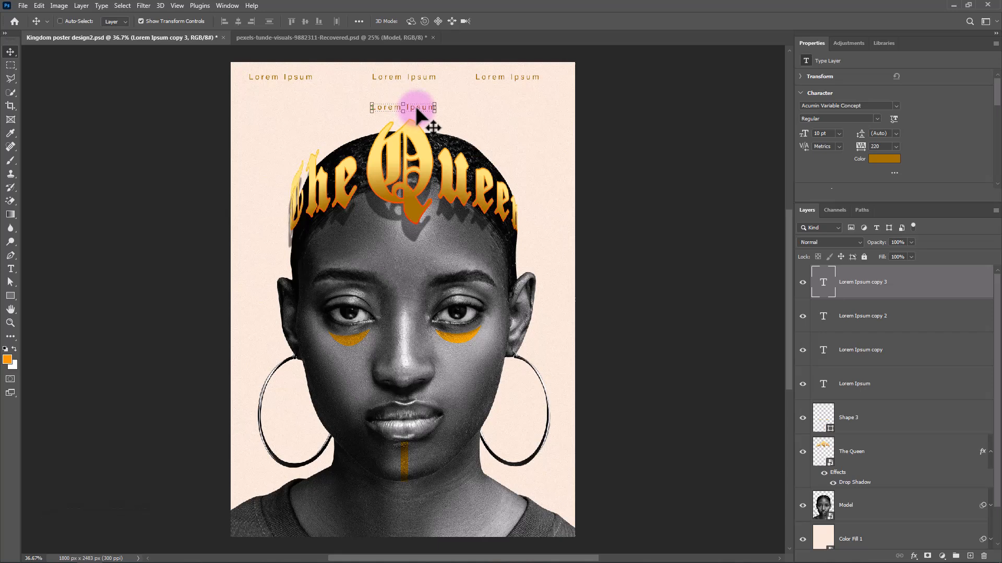
double_click(416, 110)
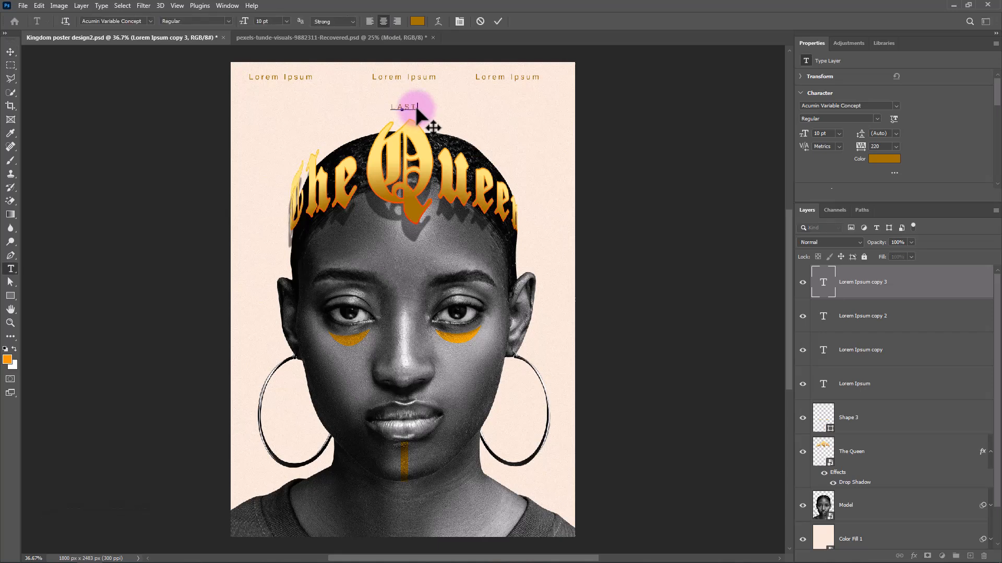
- Format LAST KINGDOM with colour 5f3f00, tracking 1000 and size 12 pt, and centre it above the title
click(418, 21)
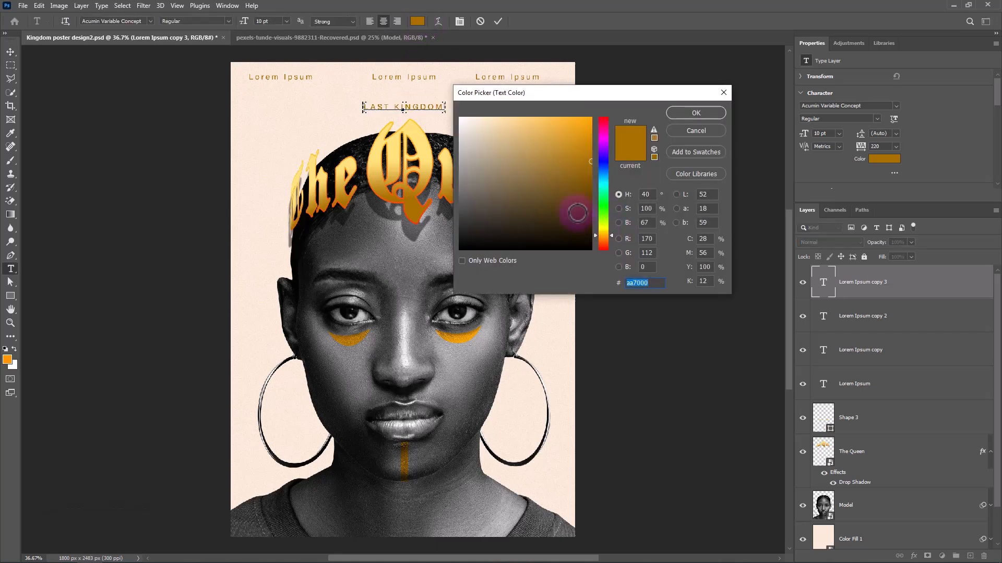
click(591, 201)
click(689, 113)
drag(861, 148, 882, 155)
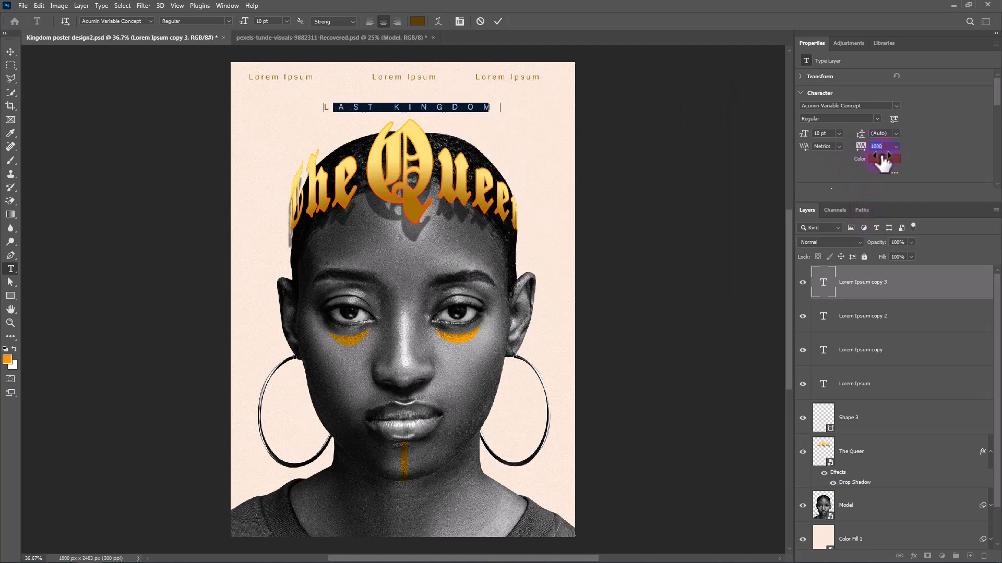
click(839, 133)
click(825, 195)
click(498, 21)
key(v)
drag(465, 104, 463, 108)
- Draw a placeholder paragraph text box over the poster's lower left shoulder with 0 tracking and extend it toward the left edge
click(10, 268)
drag(259, 509, 363, 530)
click(895, 147)
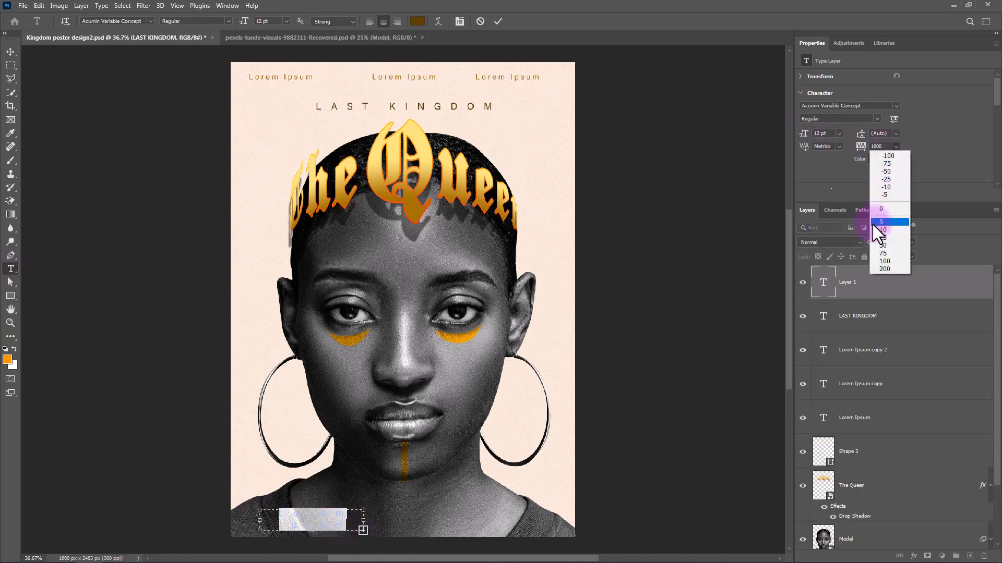
click(877, 211)
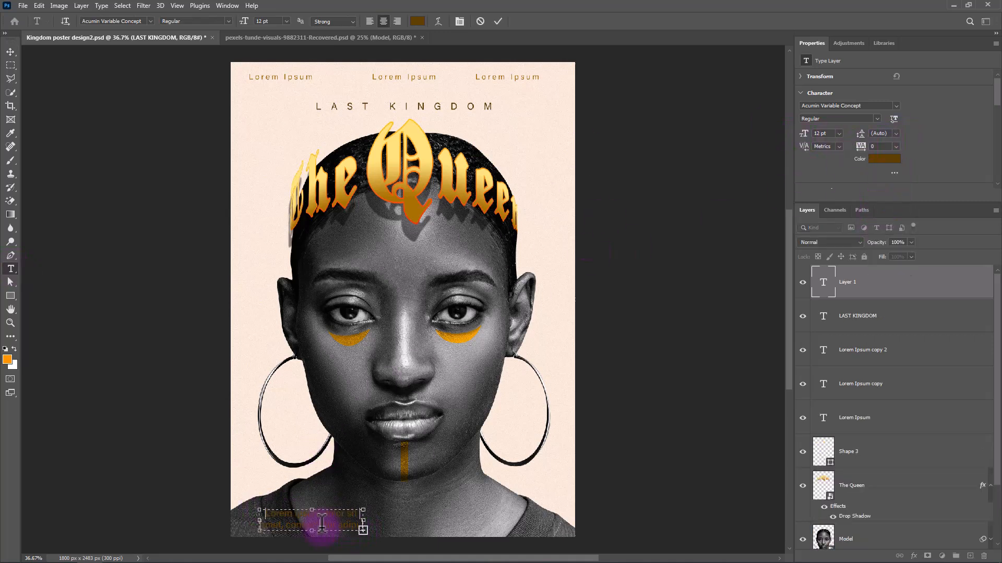
drag(259, 520, 239, 520)
- Colour the placeholder paragraph light yellow, widen its box to the poster's middle and set the text to 9 pt
click(417, 20)
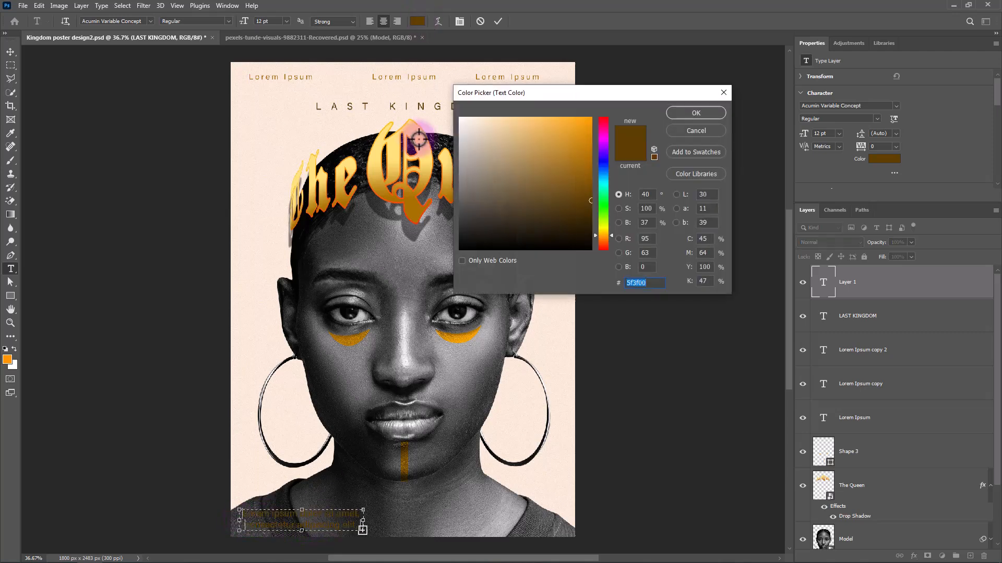
click(587, 137)
click(698, 112)
drag(363, 520, 402, 515)
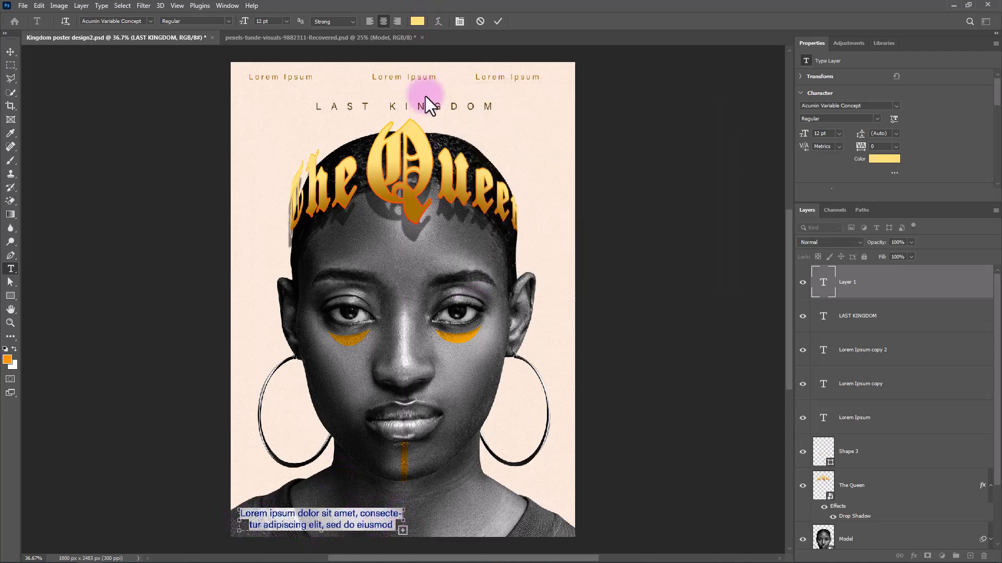
click(286, 21)
click(271, 45)
click(497, 21)
- Duplicate the placeholder paragraph to the lower right and scale both paragraphs down together to 7.74 pt
key(v)
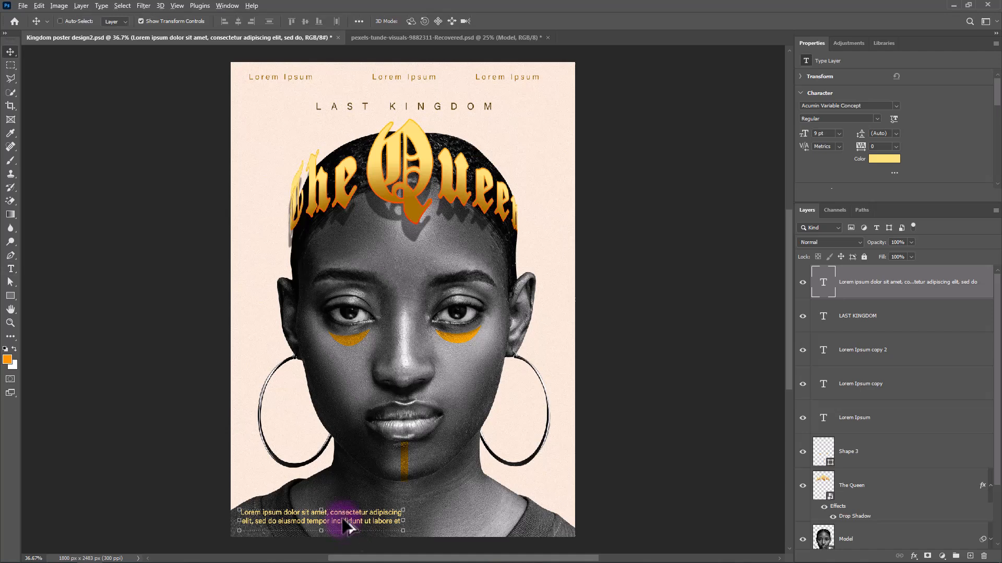
drag(345, 523, 550, 522)
shift+click(393, 526)
key(Return)
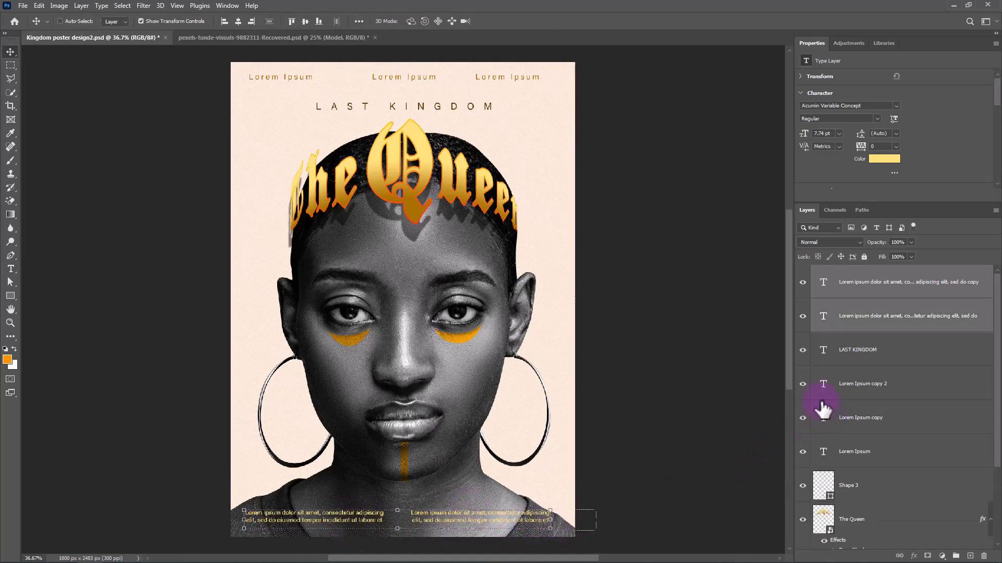
- Add a new empty layer directly above the Model layer, with the view close on the eyes
scroll(861, 438, down, 3)
click(899, 466)
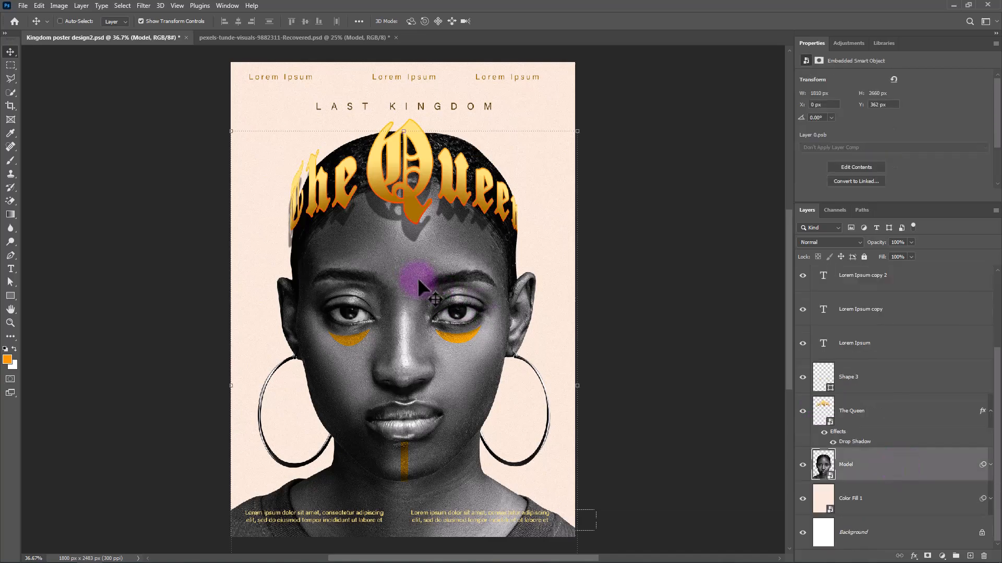
scroll(386, 308, up, 1)
scroll(386, 309, up, 10)
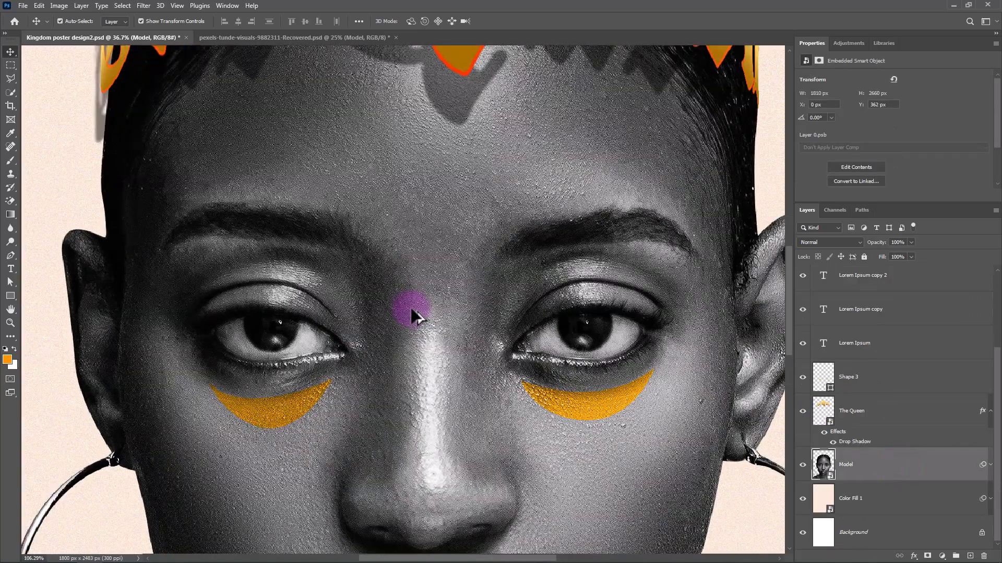
click(970, 556)
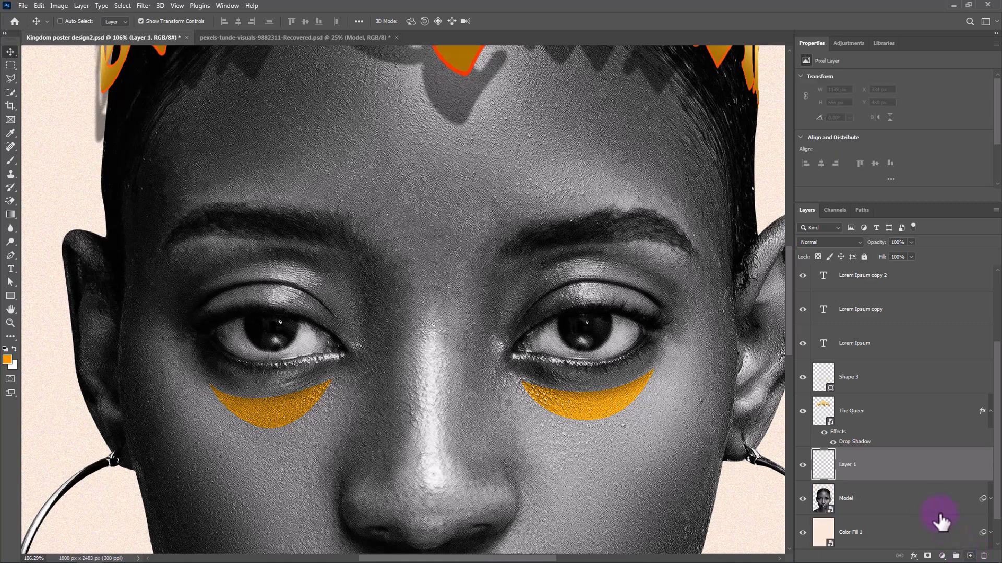
- Clip the new empty layer to the Model layer and set its blending mode to Color
right_click(928, 479)
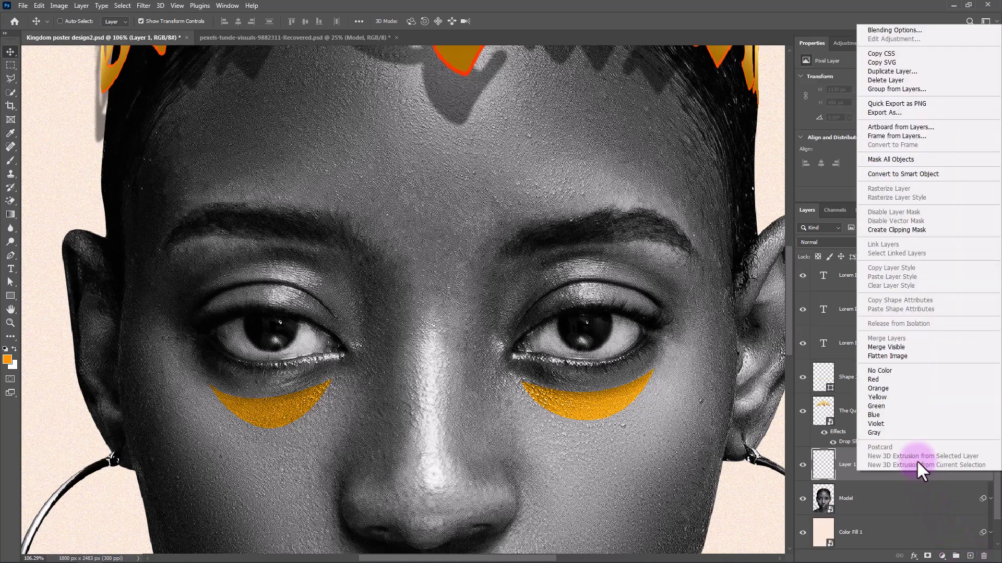
click(888, 233)
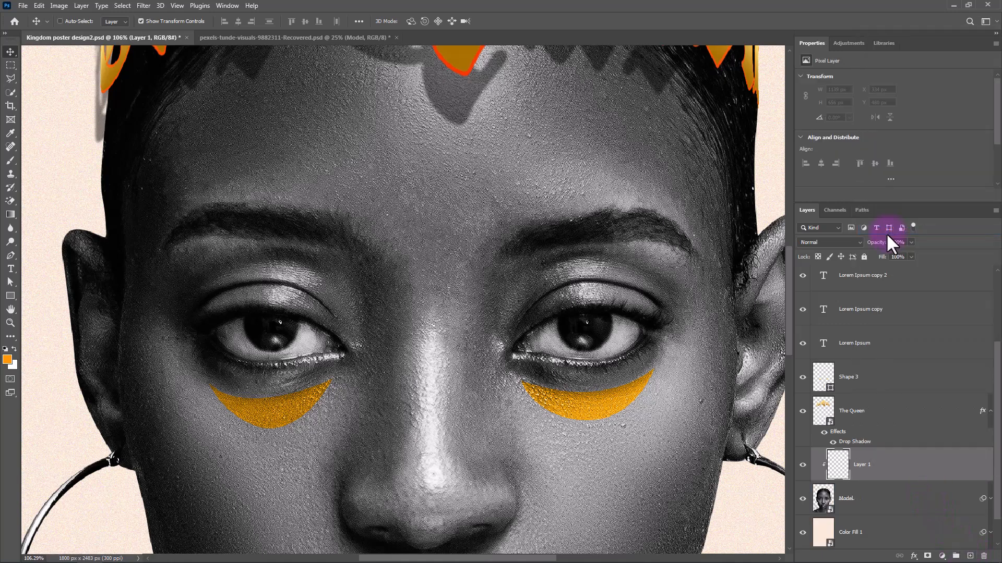
click(857, 242)
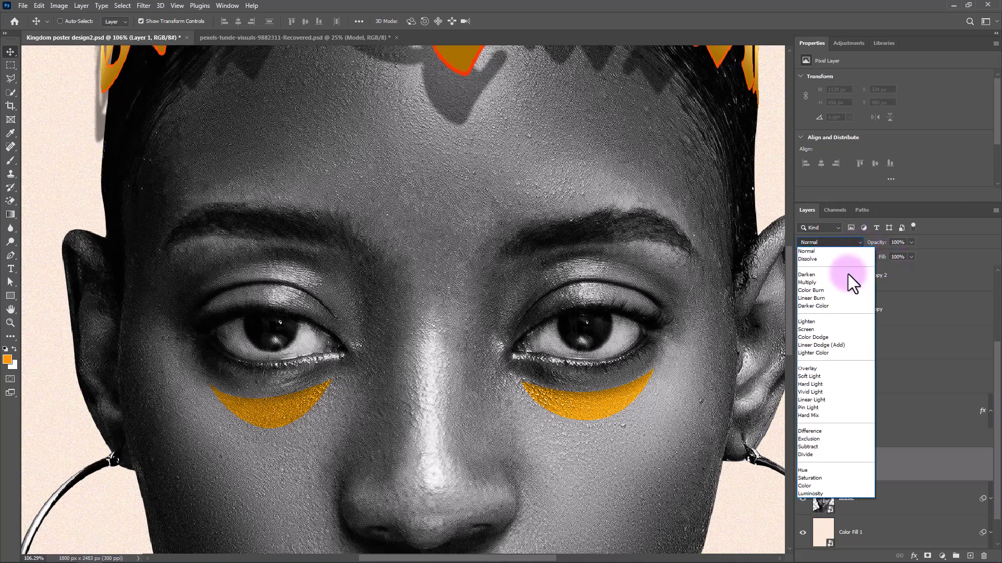
click(808, 486)
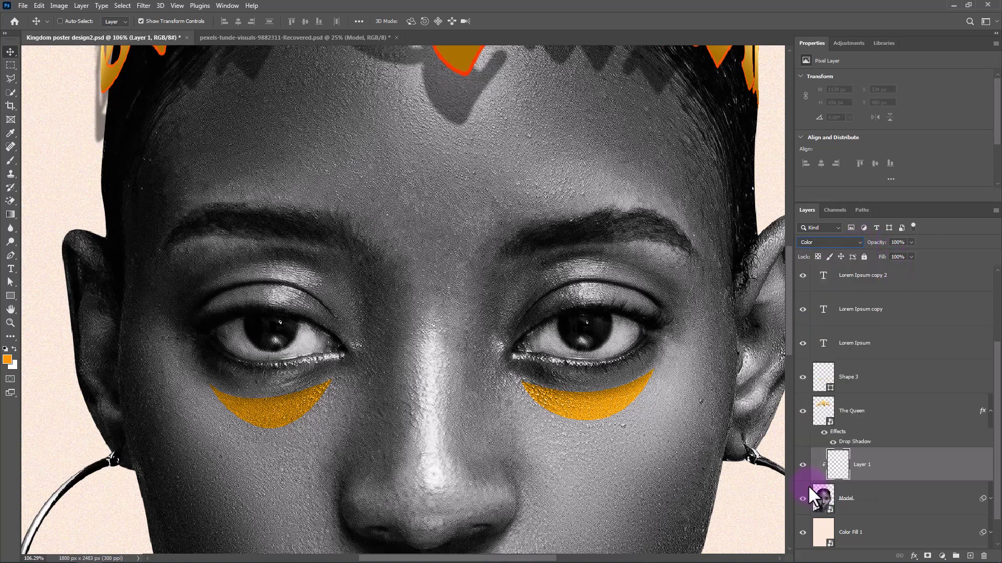
- Paint the irises of both eyes orange on the clipped layer with a Soft Round brush
click(8, 163)
right_click(623, 347)
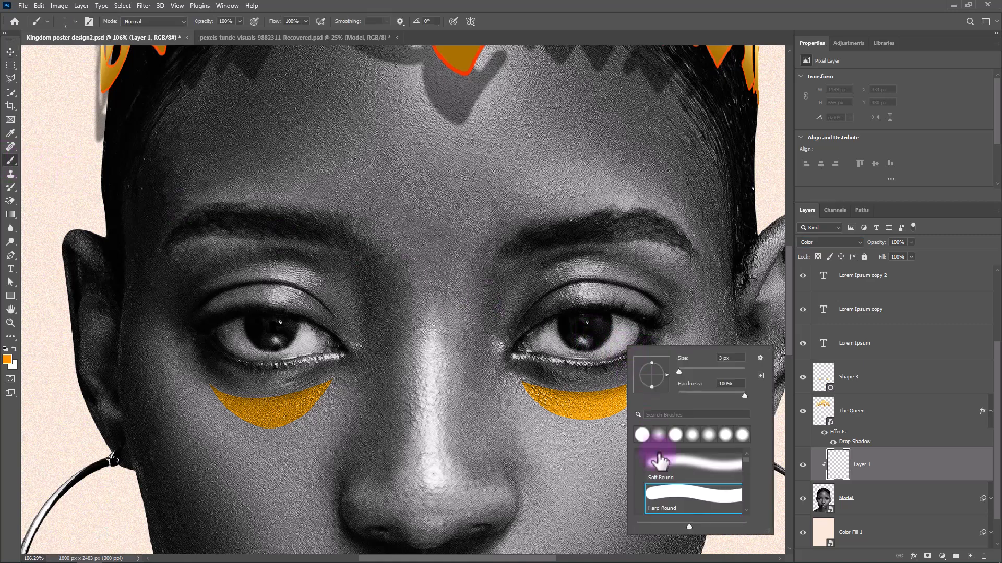
double_click(665, 467)
drag(607, 348, 616, 350)
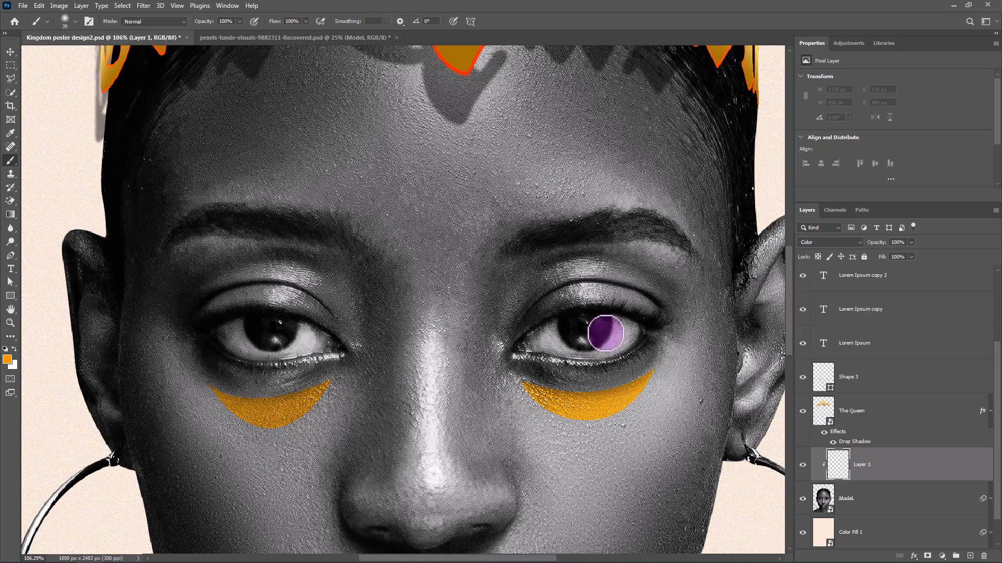
drag(595, 342, 579, 342)
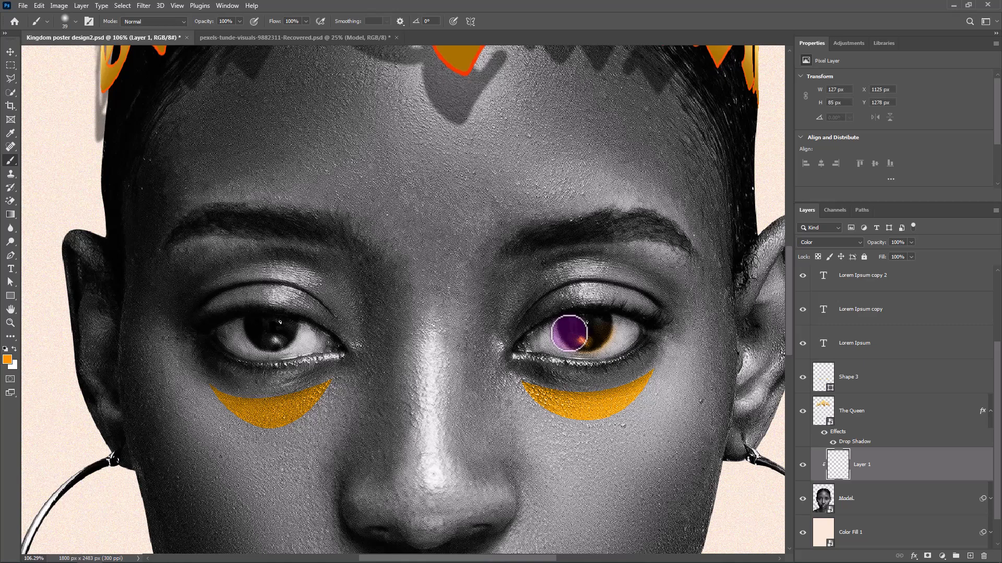
mouse_move(319, 329)
mouse_down()
mouse_move(286, 326)
mouse_move(260, 342)
mouse_up()
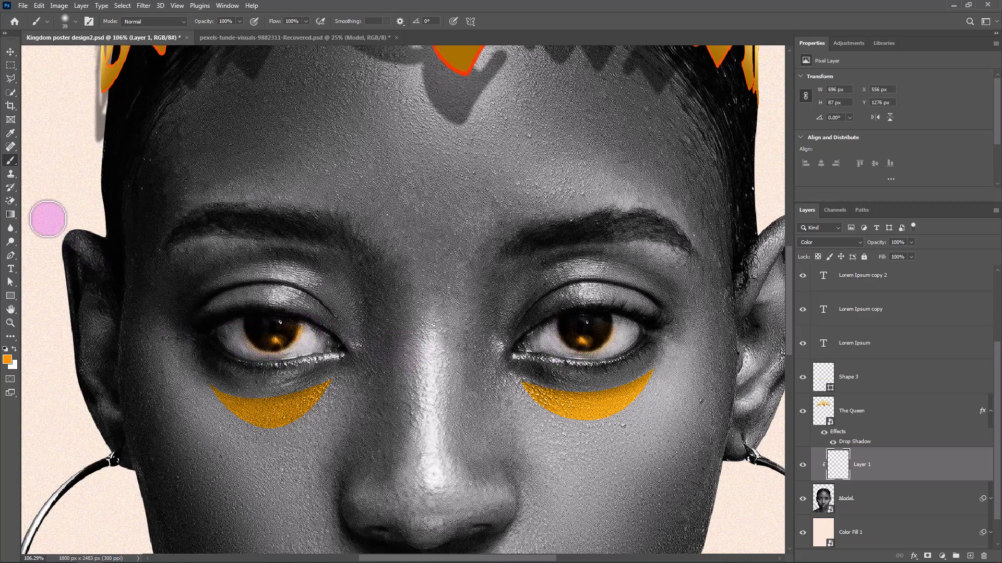
- Erase the orange spill around both irises and set the eye colour layer's blending mode to Linear Dodge (Add)
click(11, 201)
click(31, 202)
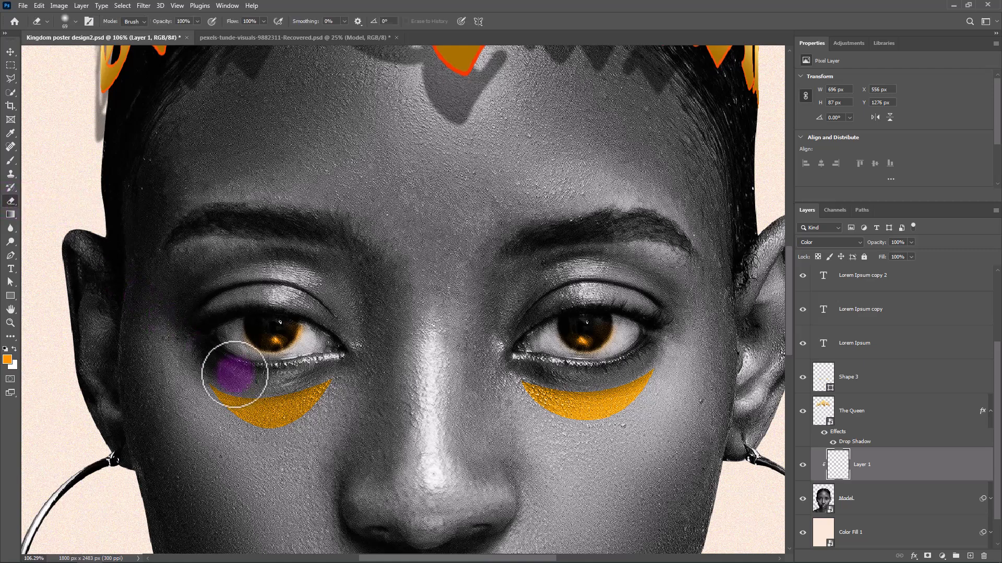
mouse_move(273, 366)
mouse_down()
mouse_move(313, 347)
mouse_move(313, 324)
mouse_move(319, 334)
mouse_up()
mouse_move(595, 353)
mouse_down()
mouse_move(555, 362)
mouse_move(606, 362)
mouse_move(630, 330)
mouse_move(255, 296)
mouse_move(287, 318)
mouse_move(265, 321)
mouse_move(307, 329)
mouse_move(642, 348)
mouse_move(740, 292)
mouse_up()
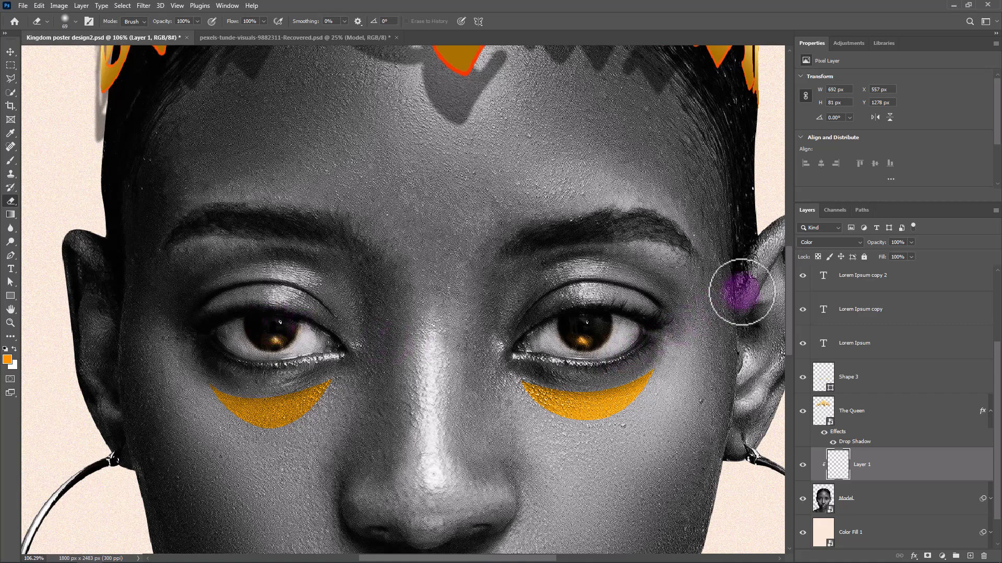
click(835, 242)
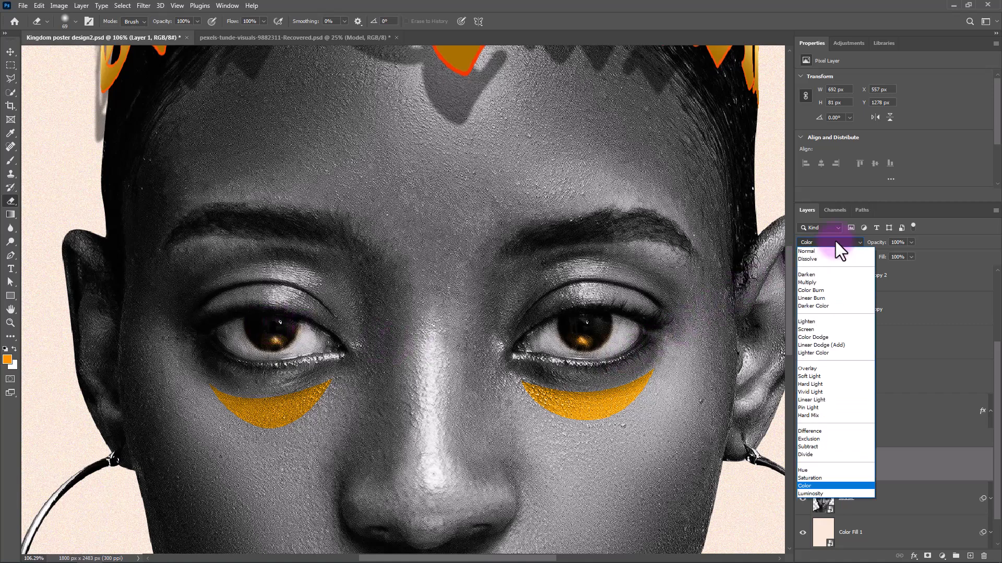
click(816, 345)
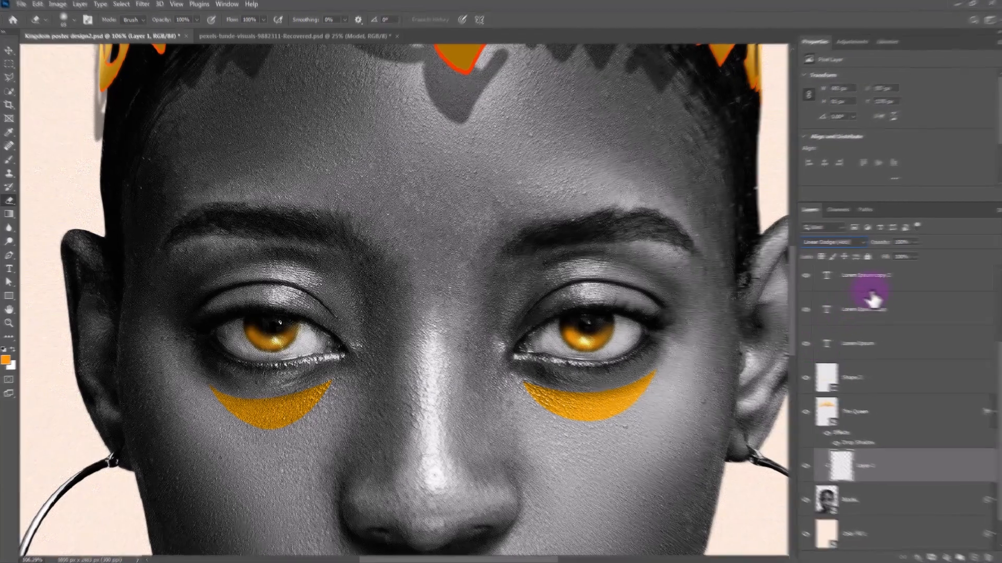